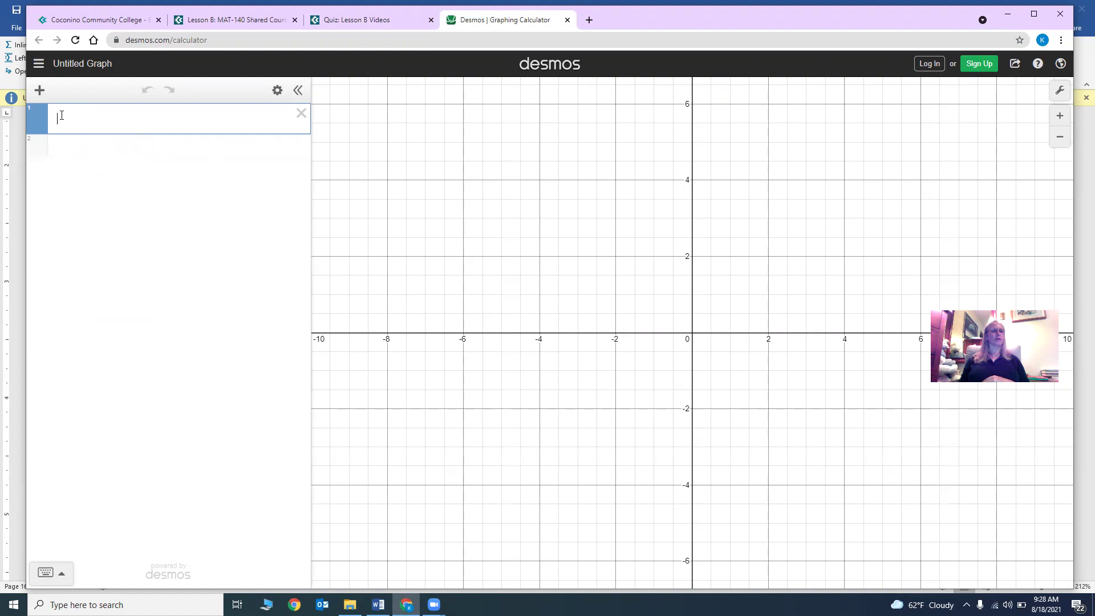
- Graph the function y_1 = 5 - 2x in the first expression line
text(y_1)
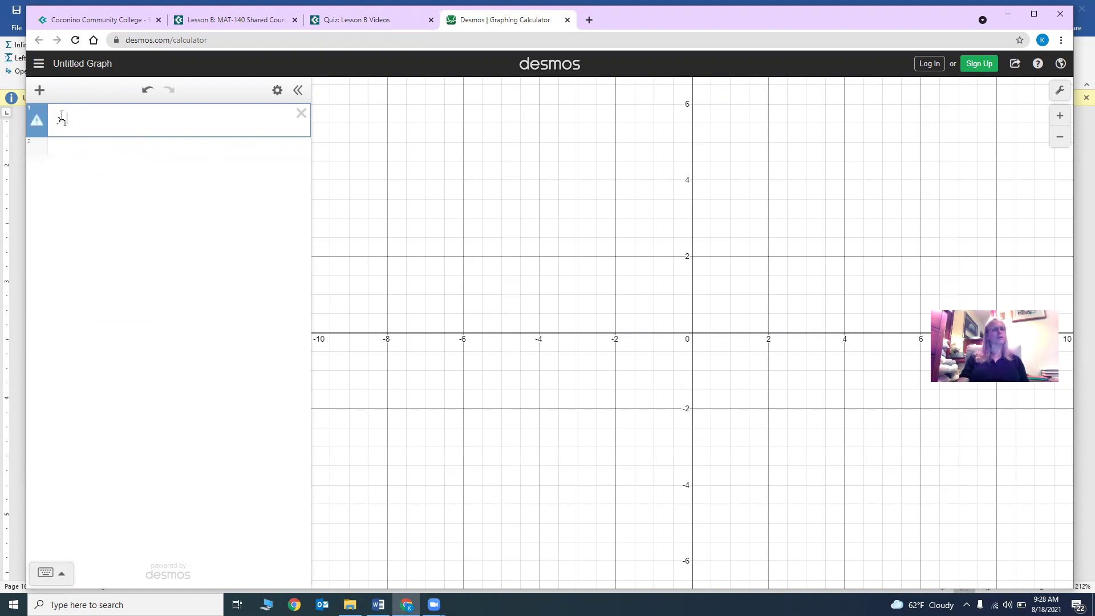
text(=)
text(5-2x)
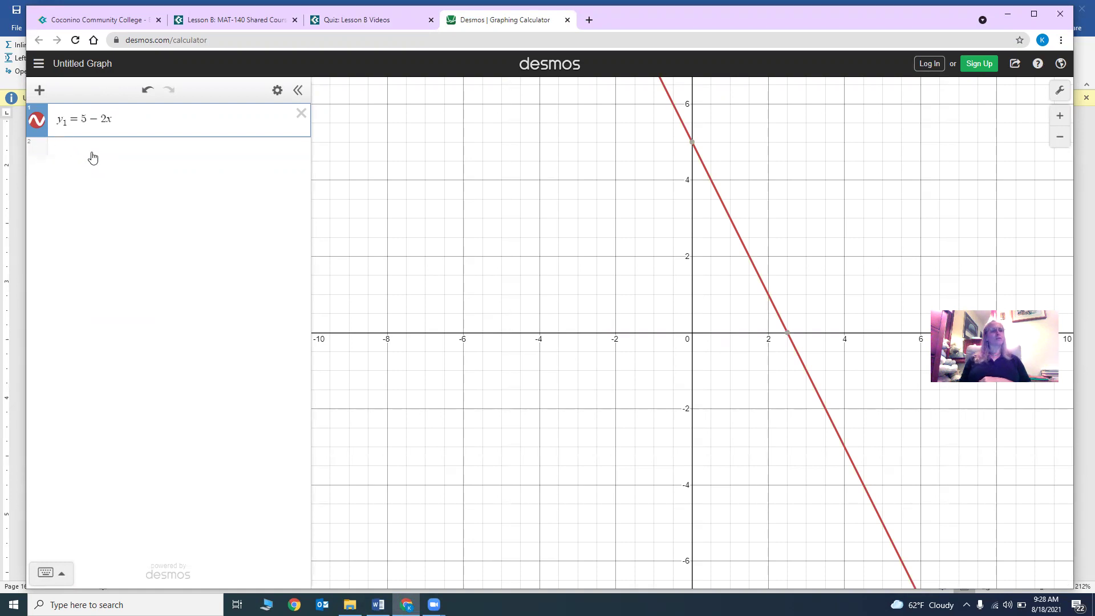
- Add a table below the equation and change its column headings to x and y_1
click(73, 152)
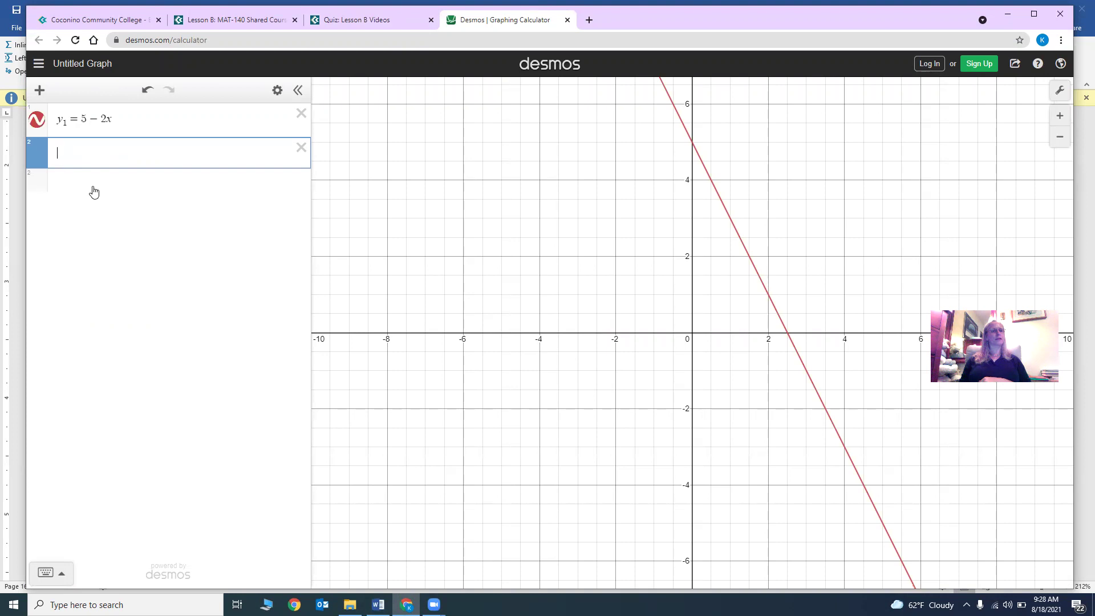
click(39, 91)
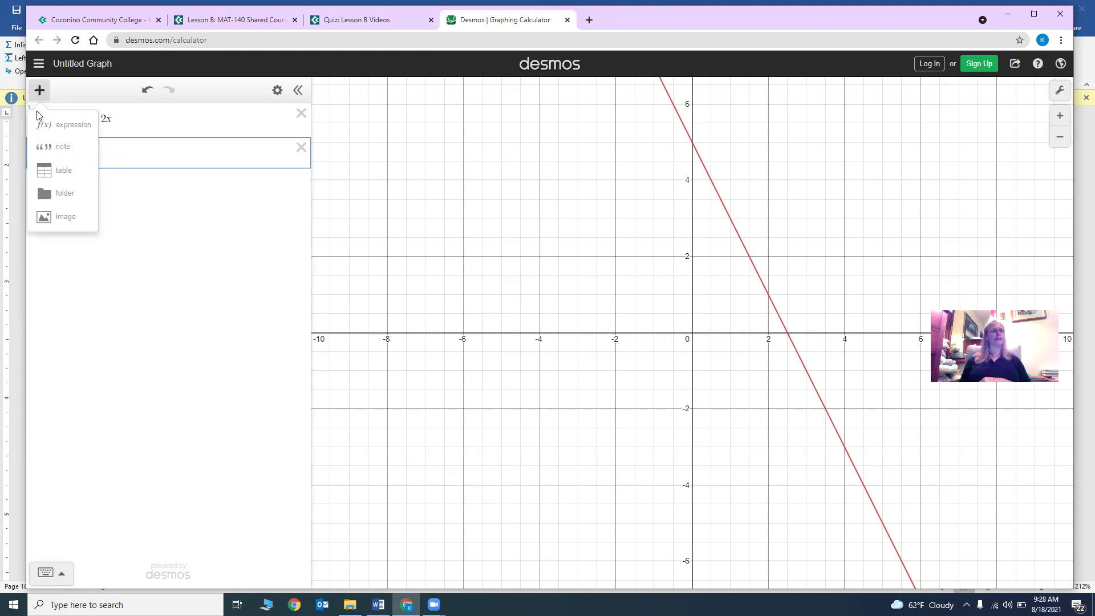
click(49, 167)
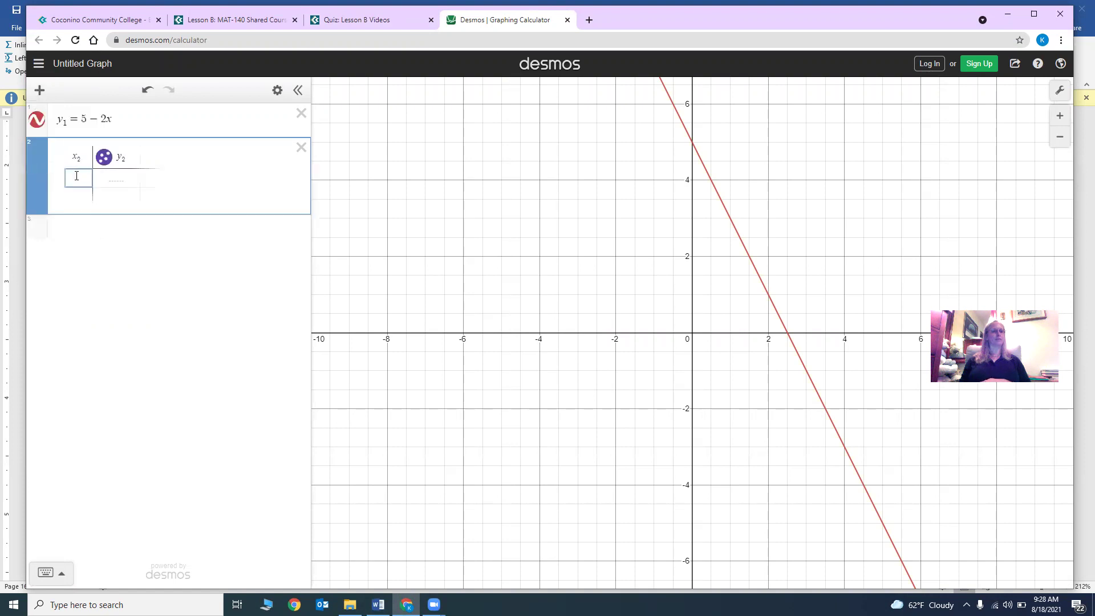
click(83, 159)
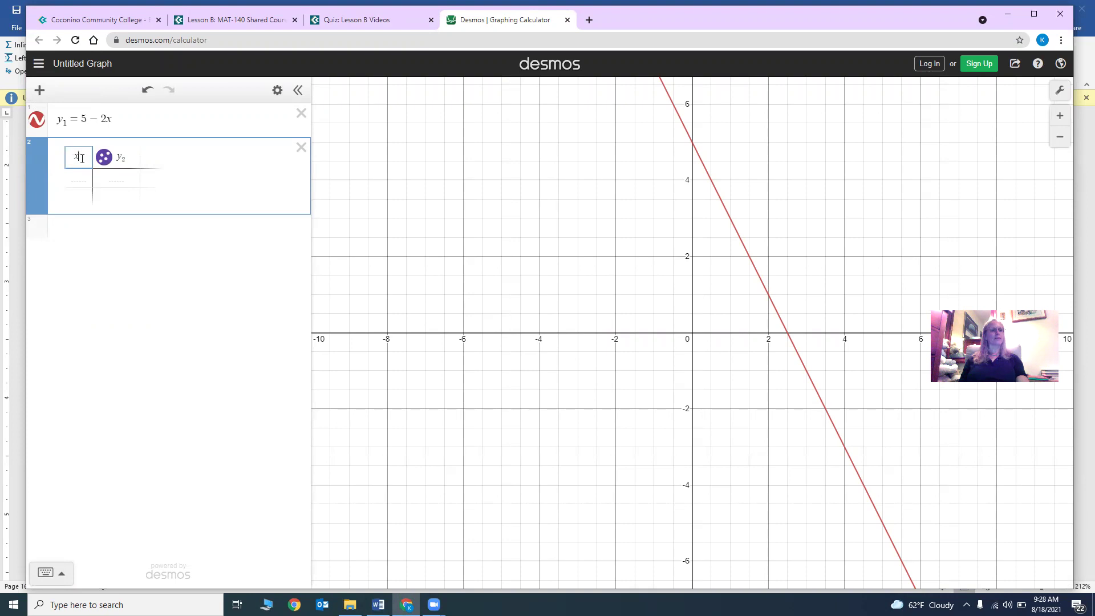
key(BackSpace)
click(126, 158)
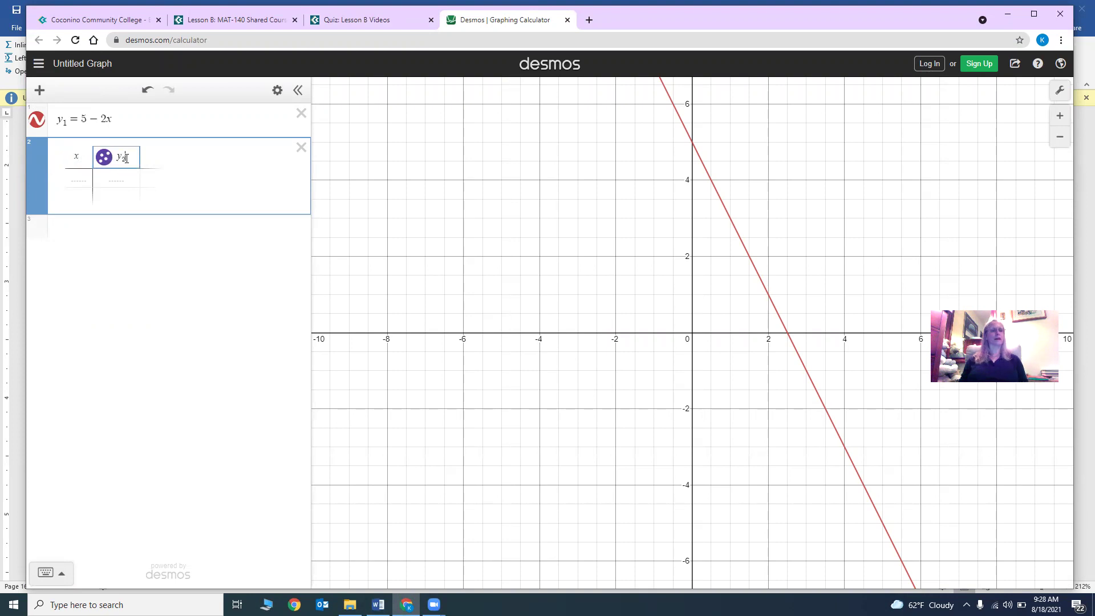
key(BackSpace)
text(1)
key(Return)
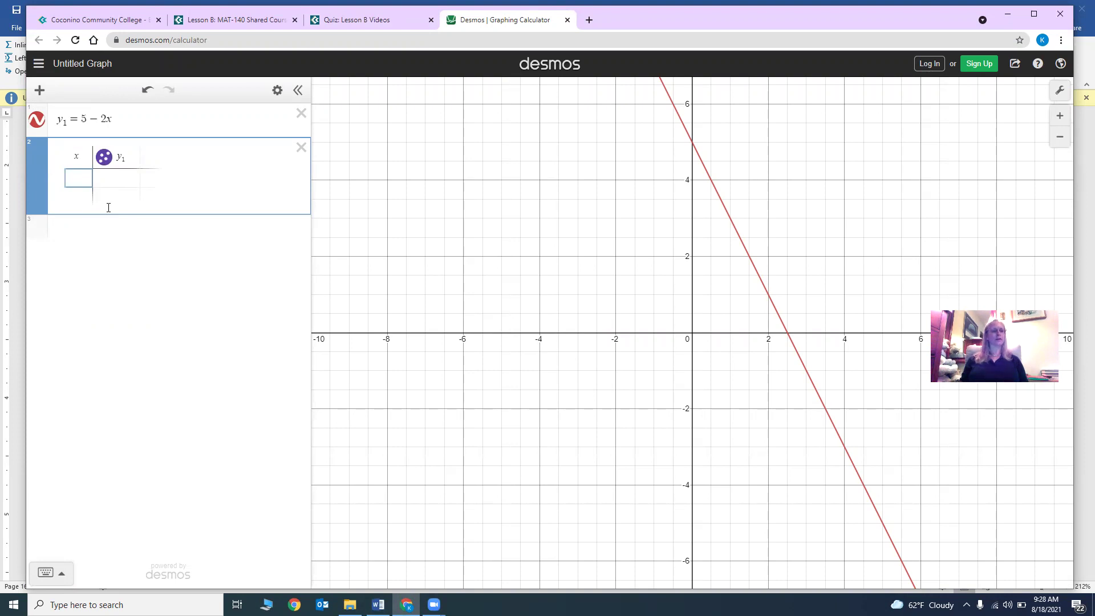
- Check Problem 16's x values in the Word notes and enter 0, 3, 7, 9 and 12 in the Desmos table's x column
click(377, 603)
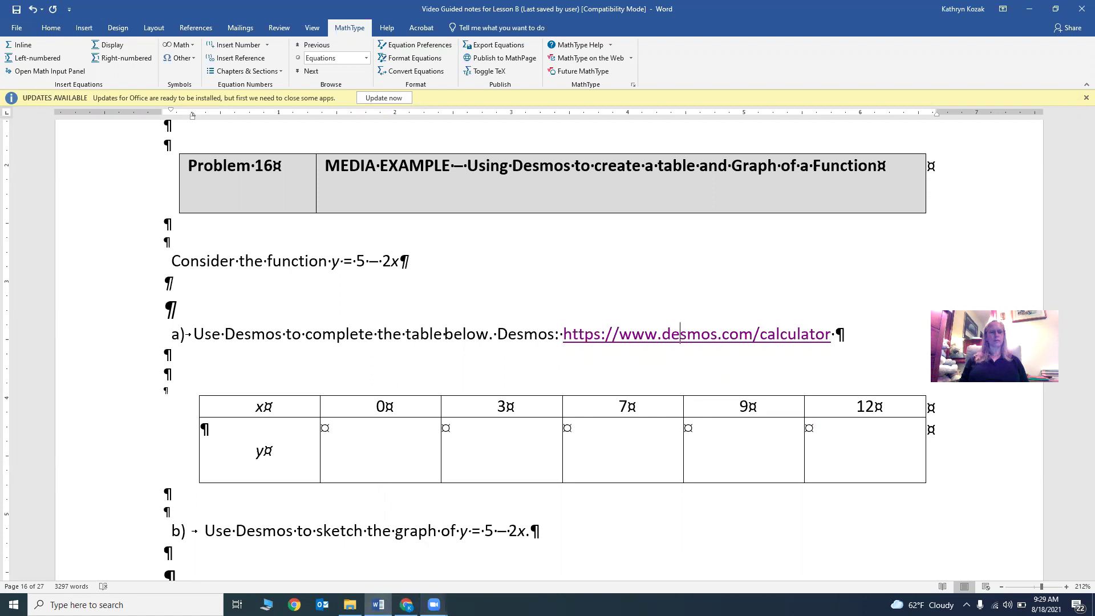
click(407, 604)
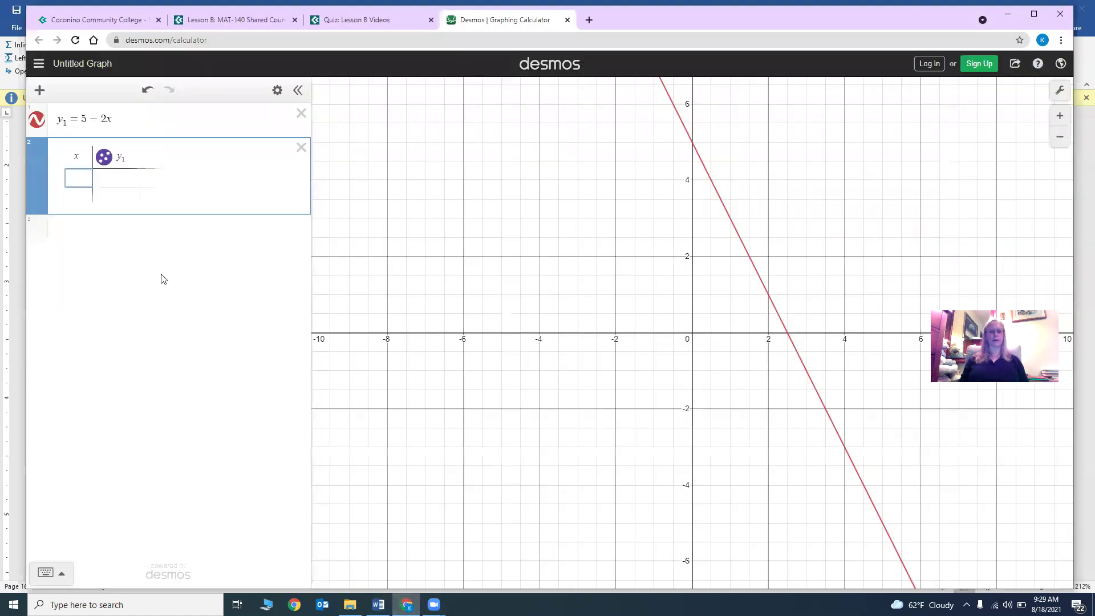
text(0)
key(Return)
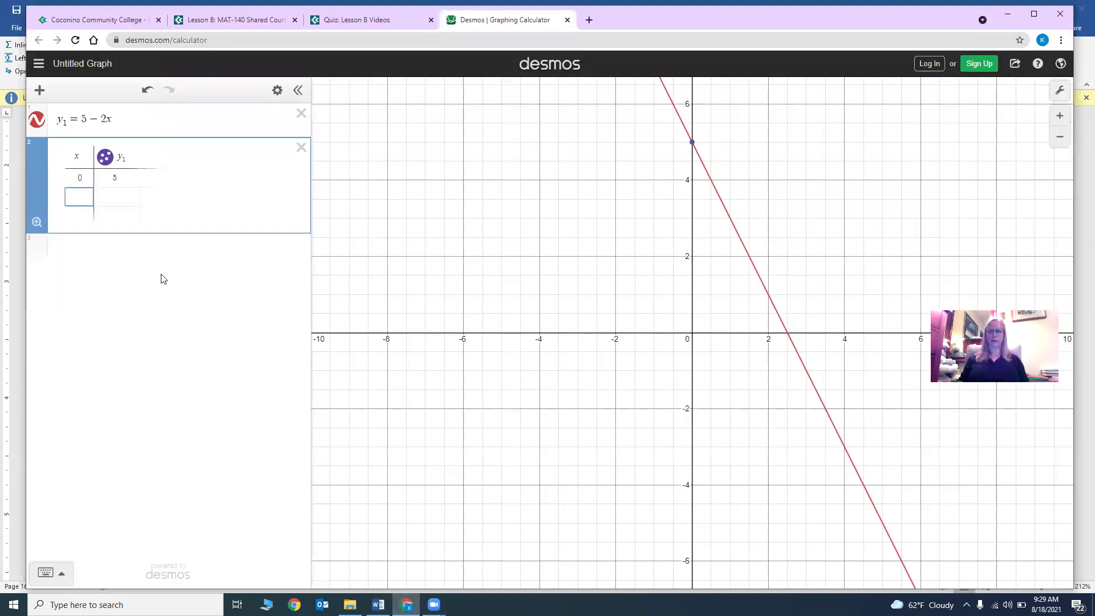
text(3)
key(Return)
text(6)
key(Return)
text(9)
key(Return)
text(12)
key(Return)
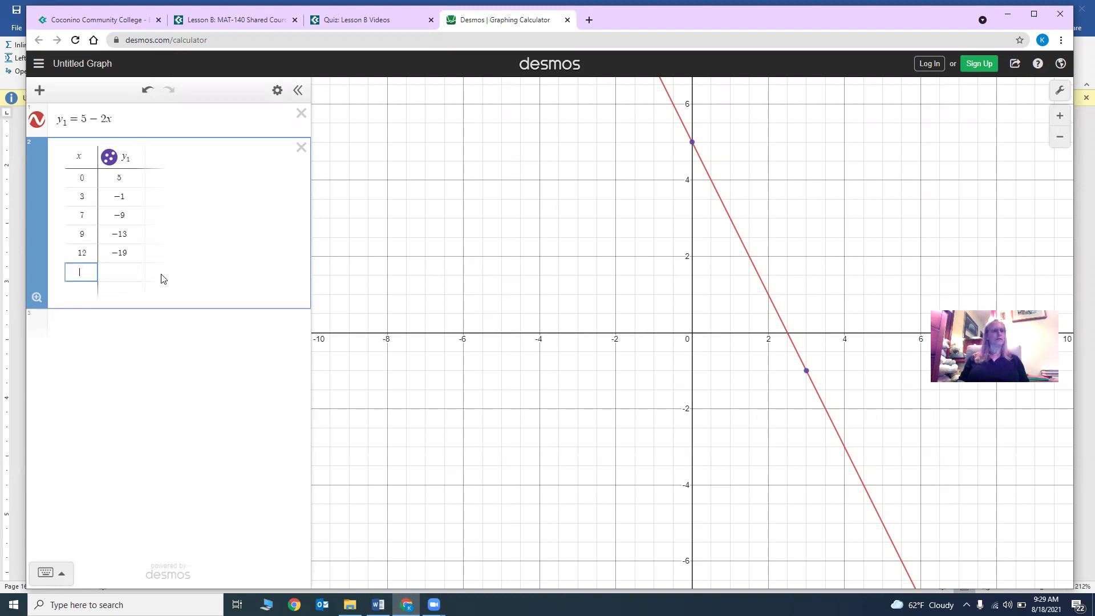
- Clear the x values 3, 7, 9 and 12 from the table, keeping only the 0 row
key(BackSpace)
key(BackSpace)
key(BackSpace)
key(BackSpace)
key(BackSpace)
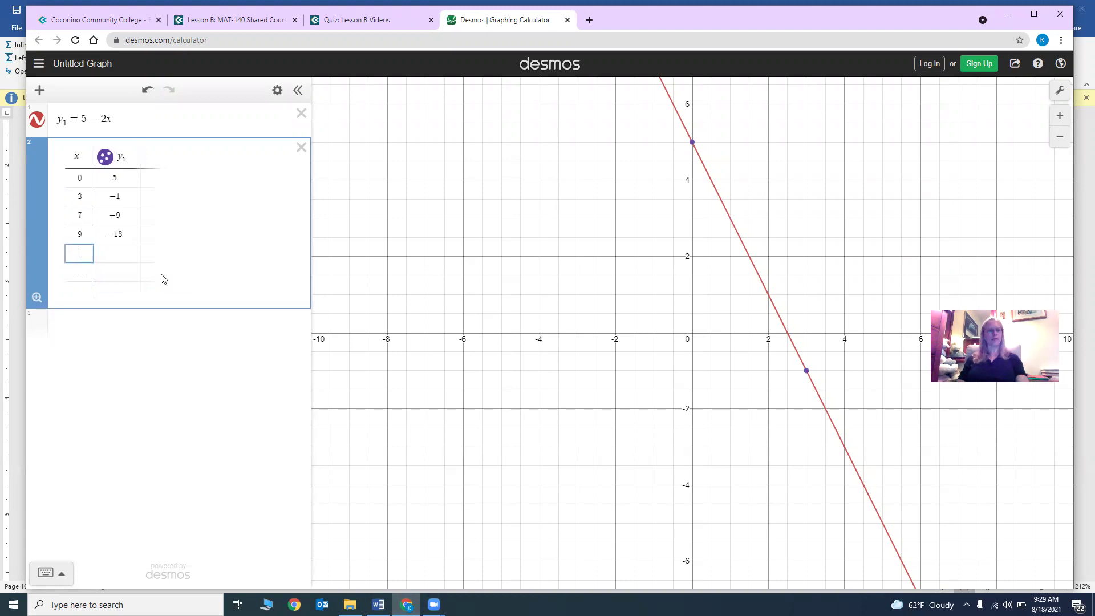
key(BackSpace)
key(BackSpace)
key(BackSpace)
key(BackSpace)
key(BackSpace)
- Enter the consecutive x values 1, 2 and 3 below 0 in the table
key(Down)
text(1)
key(Return)
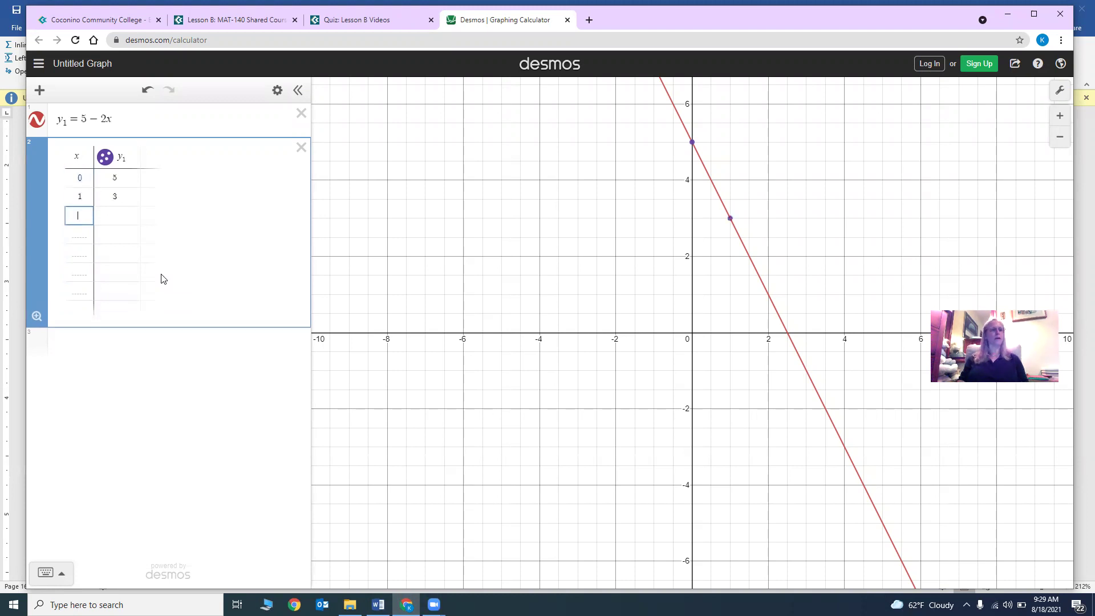
text(2)
key(Return)
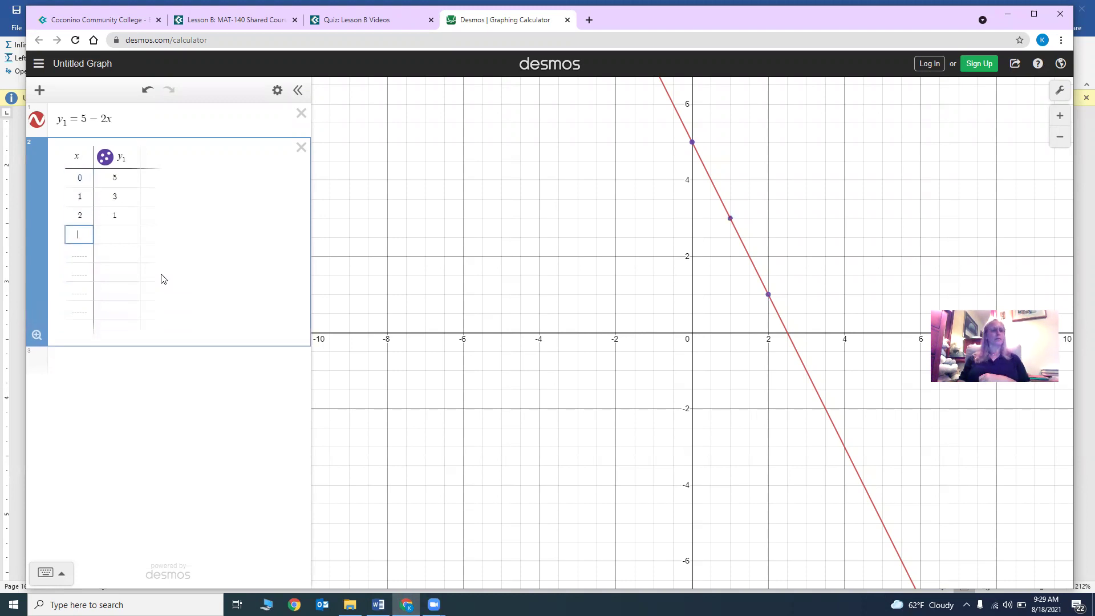
text(3)
key(Return)
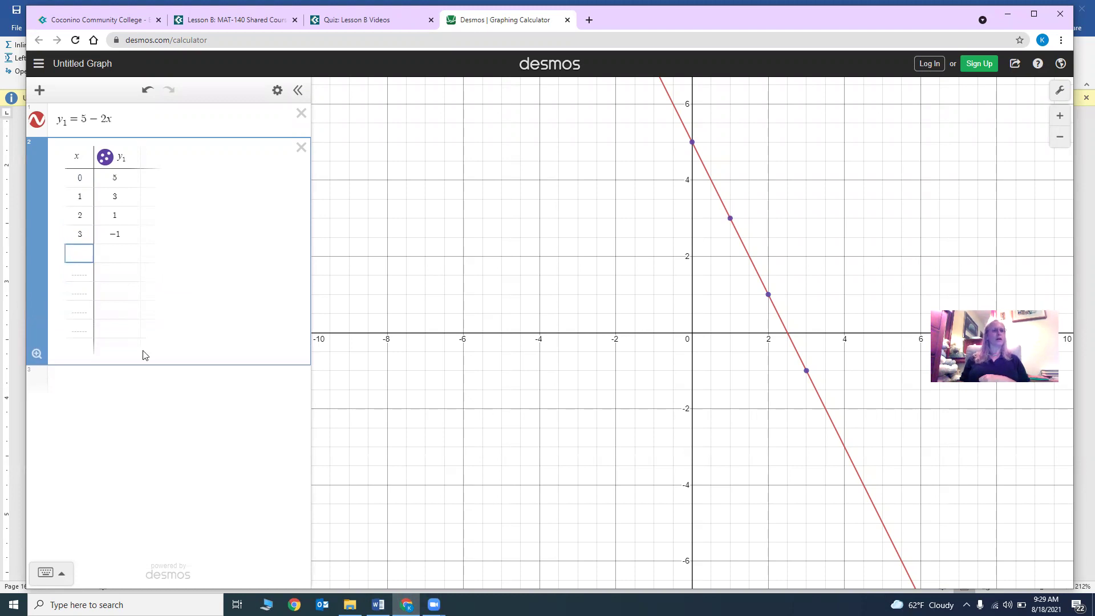
- Replace the x value 1 with 3 and insert 7, 9 and 12 in the rows directly beneath it
click(87, 200)
key(BackSpace)
text(3)
key(Return)
text(7)
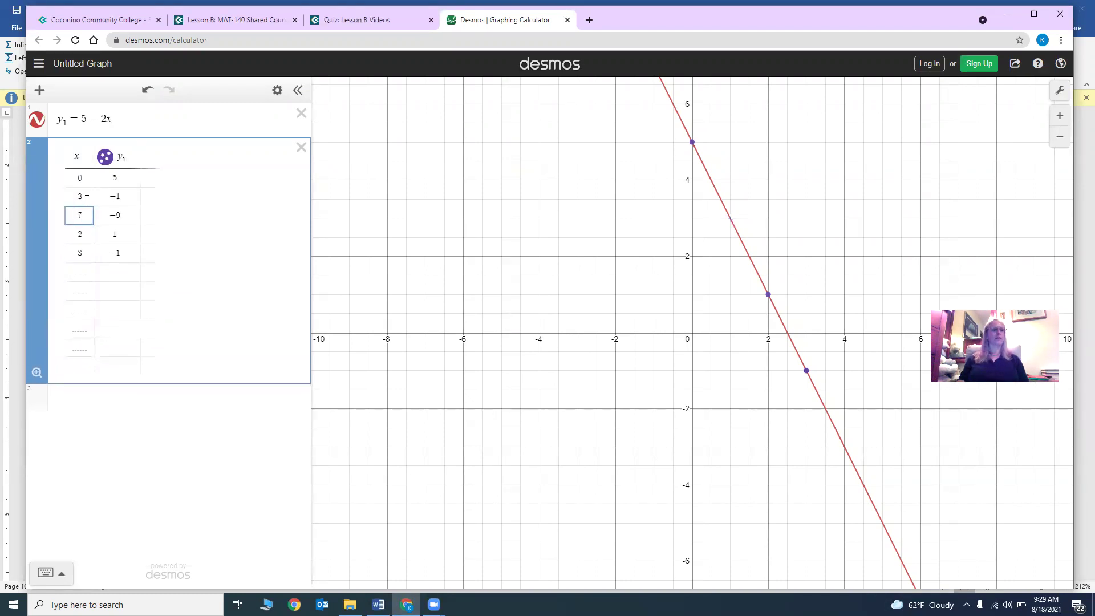
key(Return)
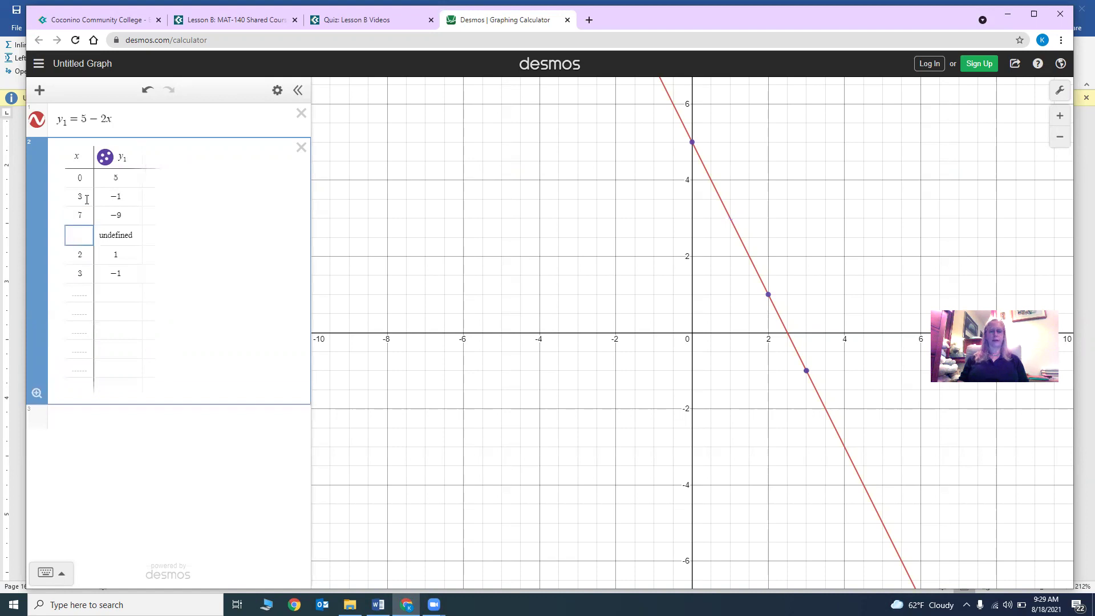
text(9)
key(Return)
text(12)
key(Return)
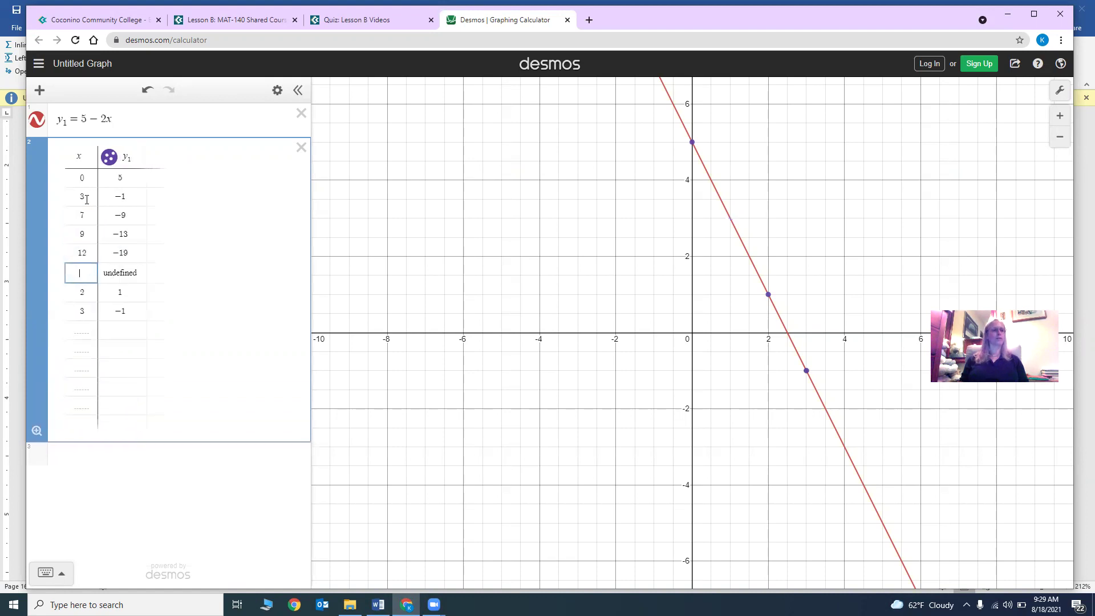
- Remove the blank row after 12 and clear the leftover x values 2 and 3 beneath it
key(BackSpace)
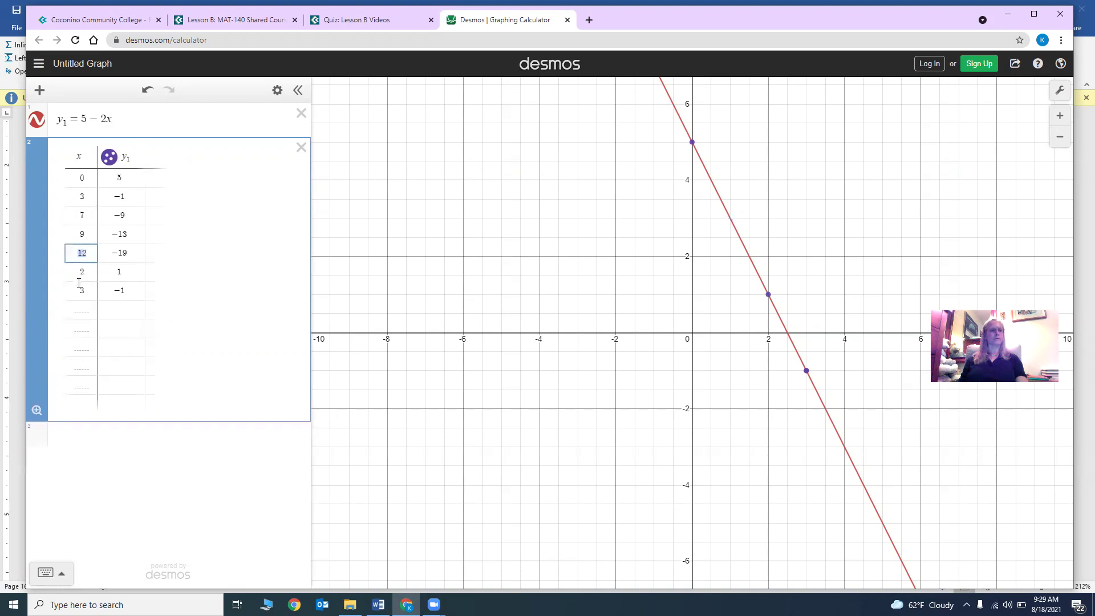
click(80, 272)
key(BackSpace)
click(85, 285)
key(BackSpace)
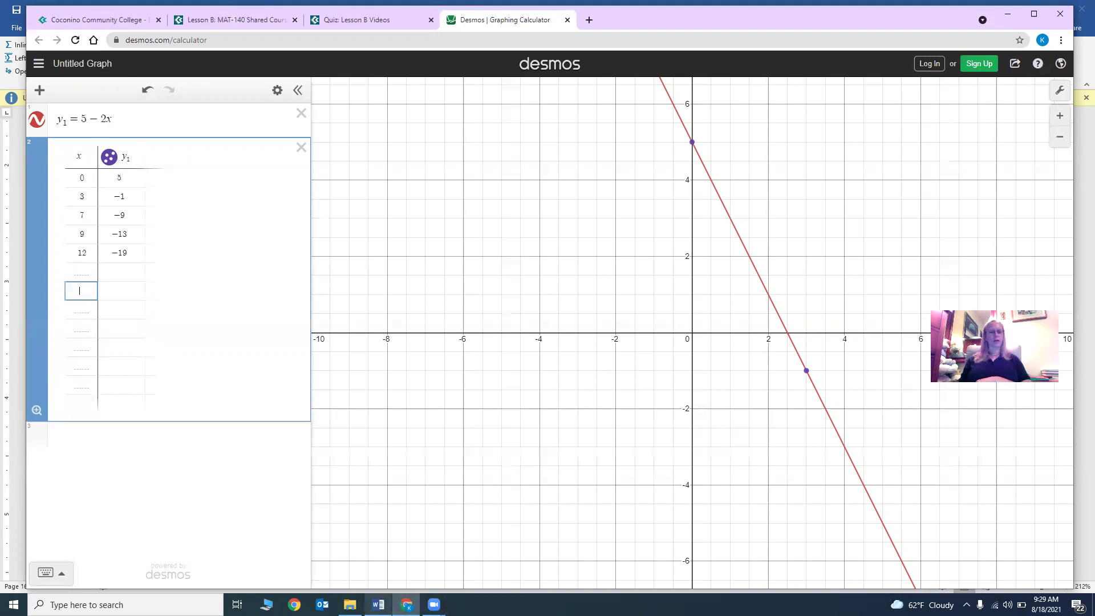
- Switch to the Word notes and enter y values 5, -1, -9 and -12 under x = 0, 3, 7 and 9, consulting the Desmos table
click(377, 604)
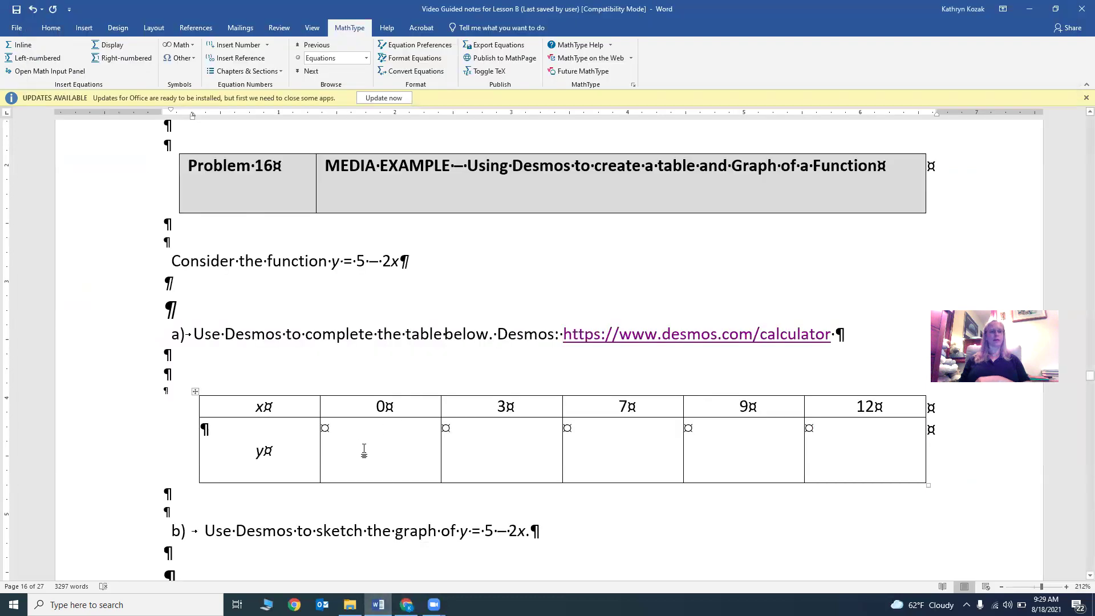
click(363, 450)
text(5)
click(494, 438)
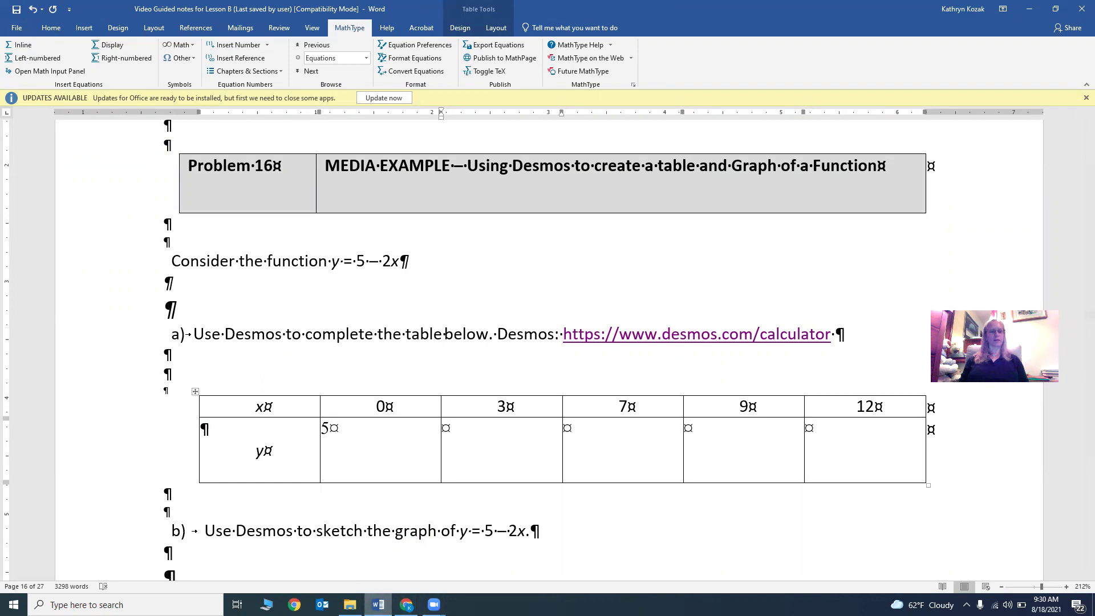
click(369, 538)
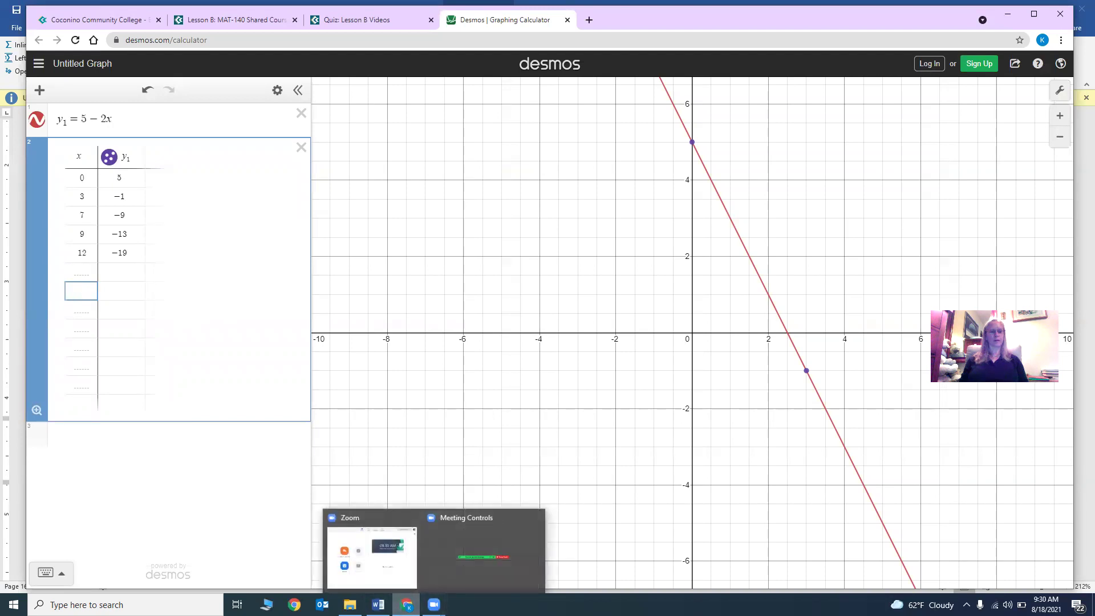
click(377, 604)
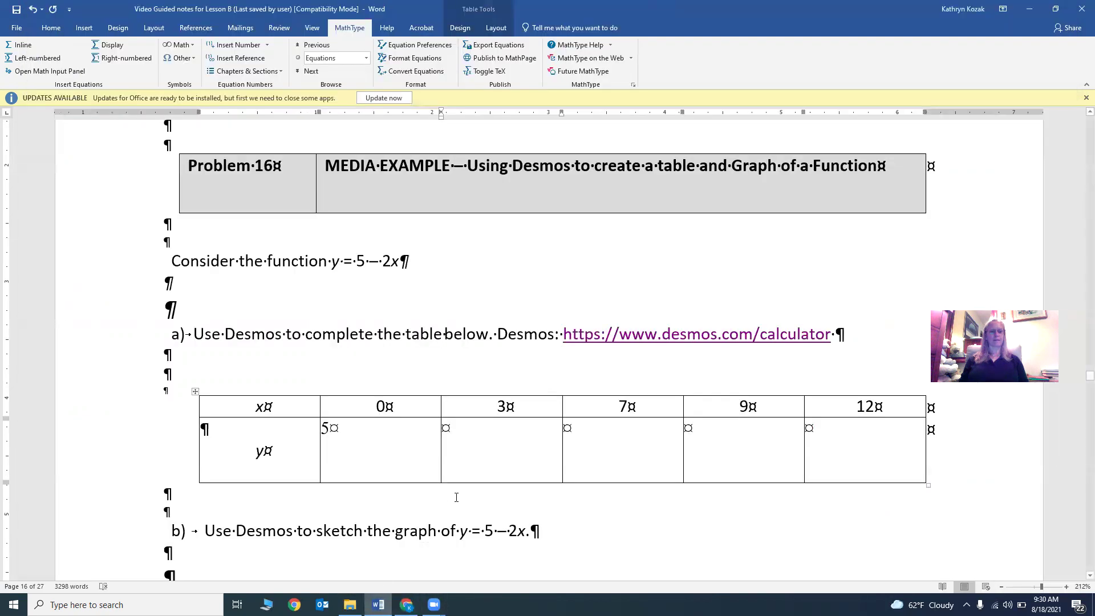
text(-1)
click(597, 450)
text(-9)
click(734, 448)
text(-12)
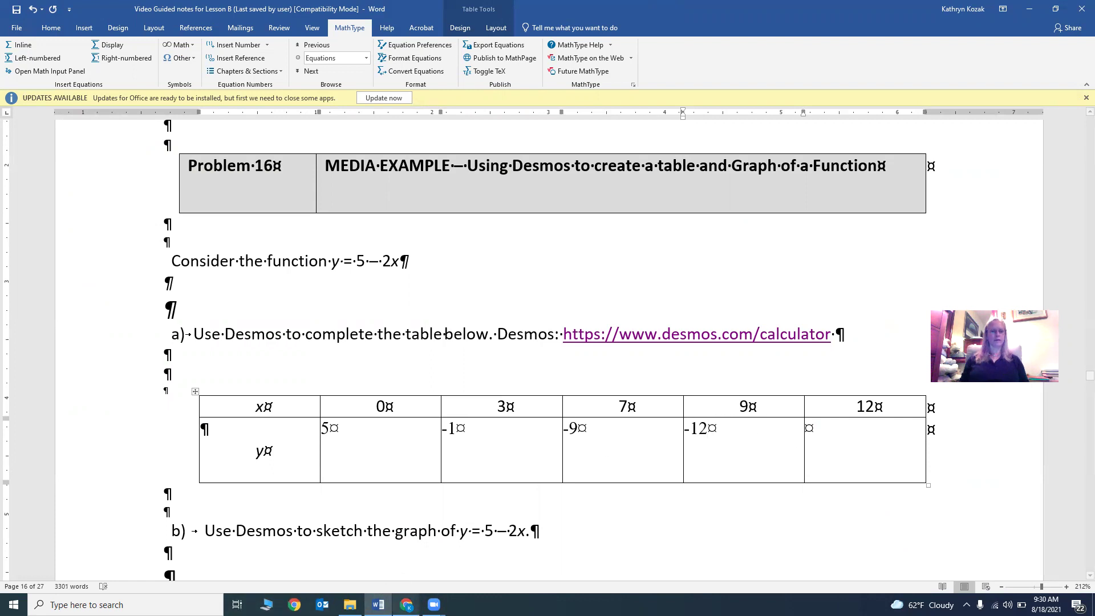
- Recheck the Desmos table, then in Word correct the y value under x = 9 to -13 and enter -19 under x = 12
key(alt+Tab)
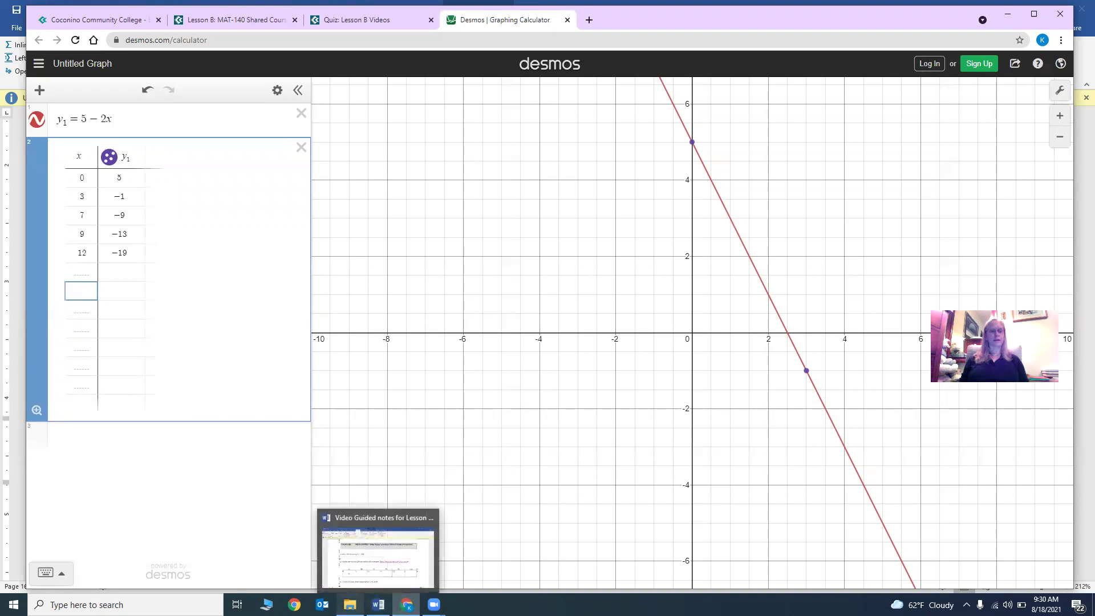
click(378, 605)
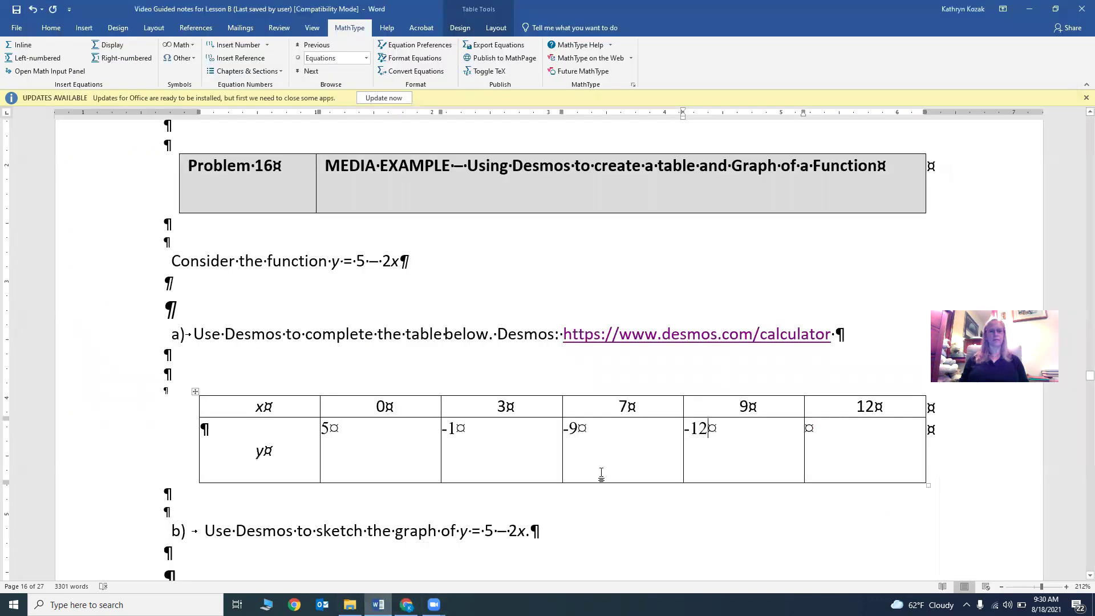
key(BackSpace)
text(3)
click(866, 475)
text(-19)
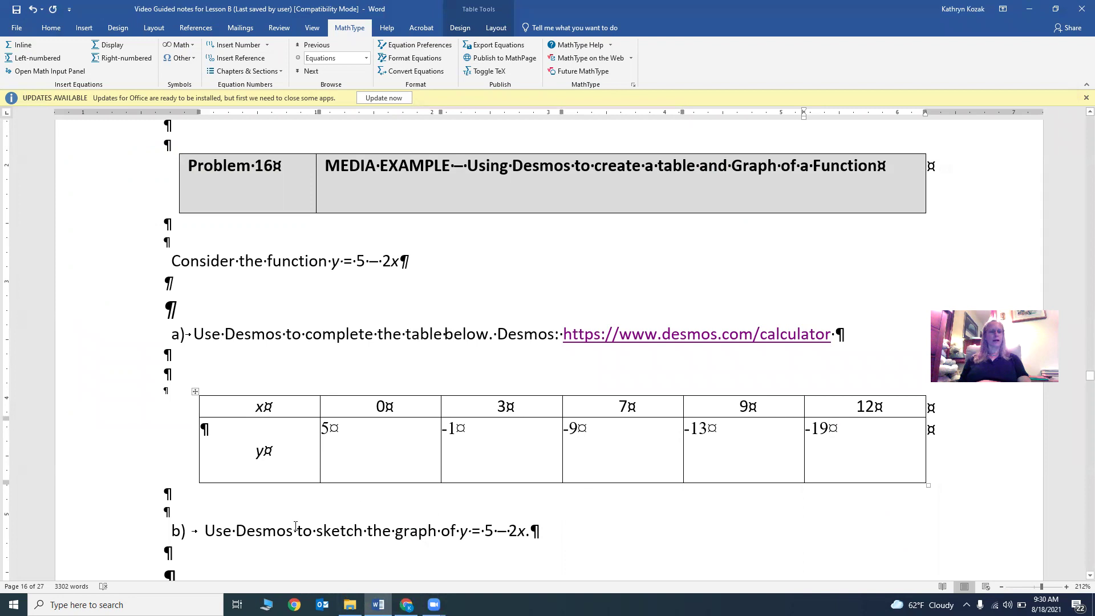
- Read part b of Problem 16, switch back to Desmos, and hide and reshow the line of y_1
scroll(320, 520, down, 3)
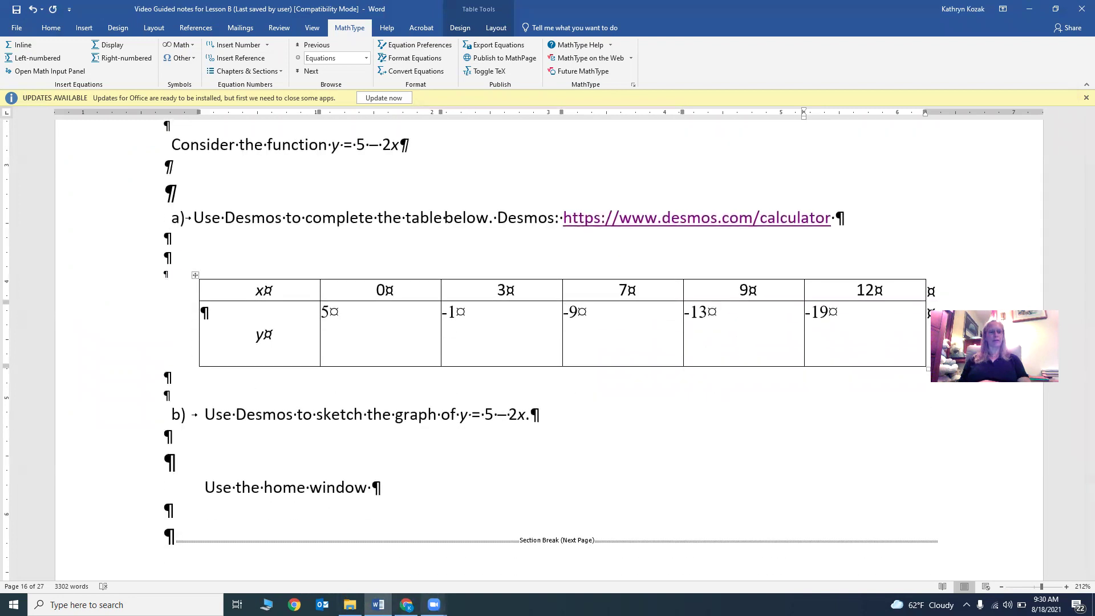
mouse_move(406, 604)
click(407, 547)
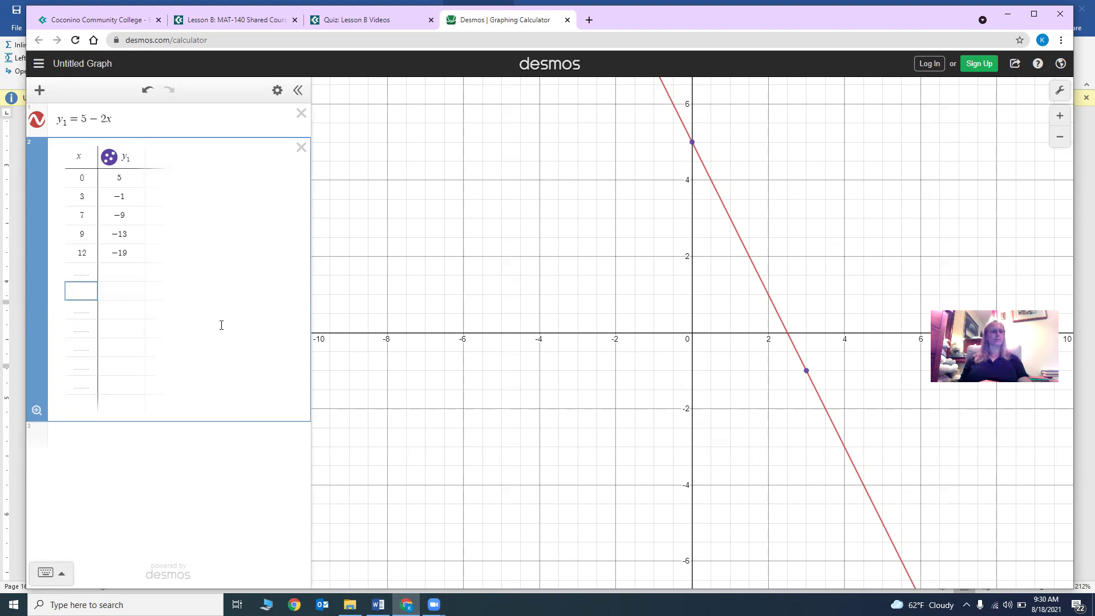
click(35, 121)
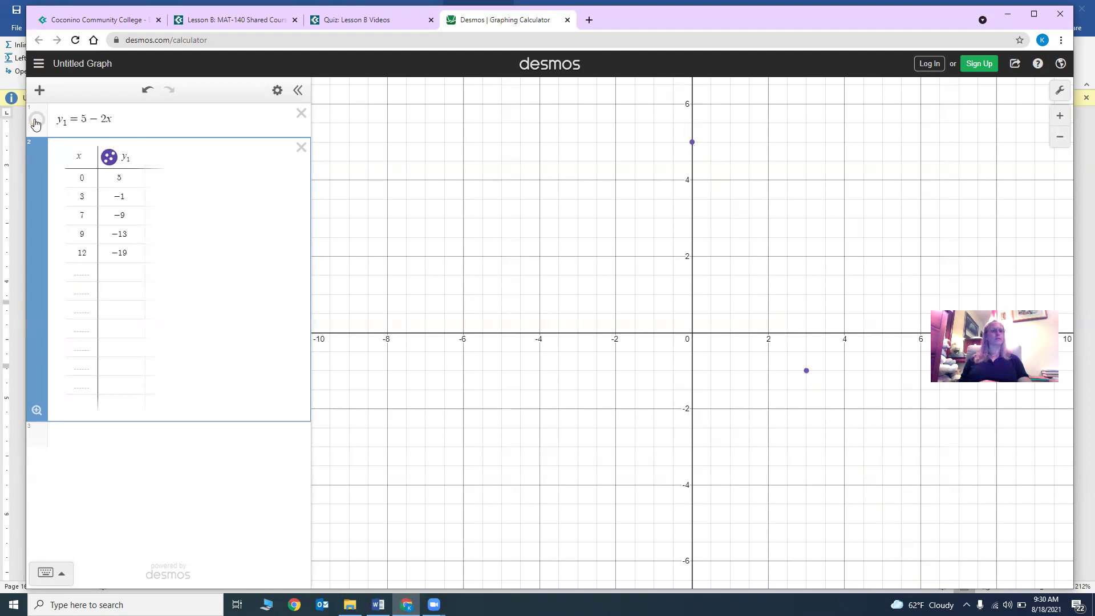
click(35, 122)
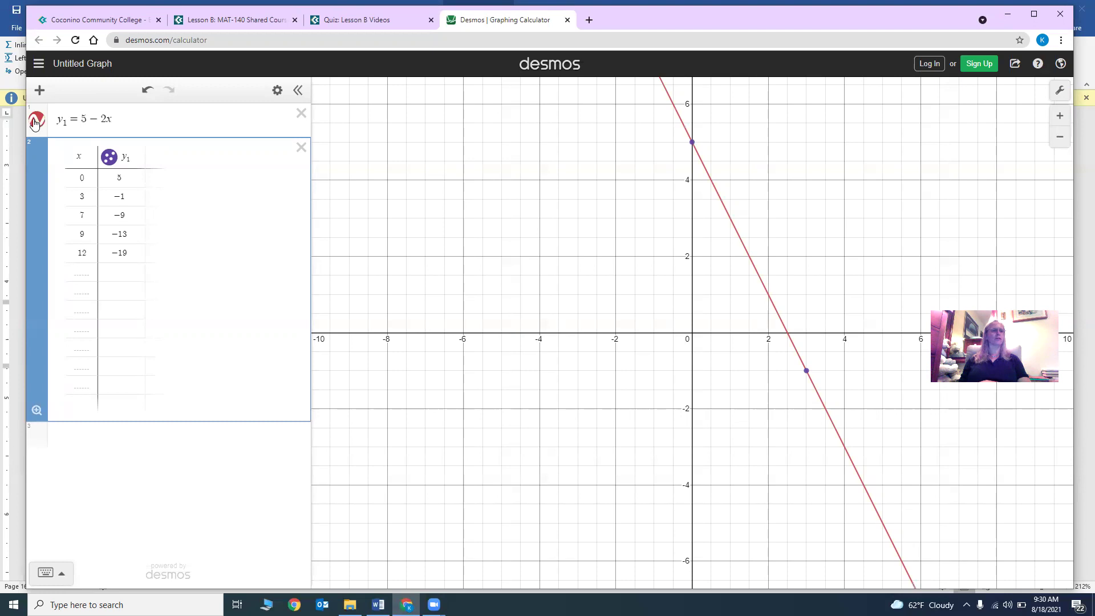
- Change the y_1 graph's line color to blue and its line style to dashed
click(35, 122)
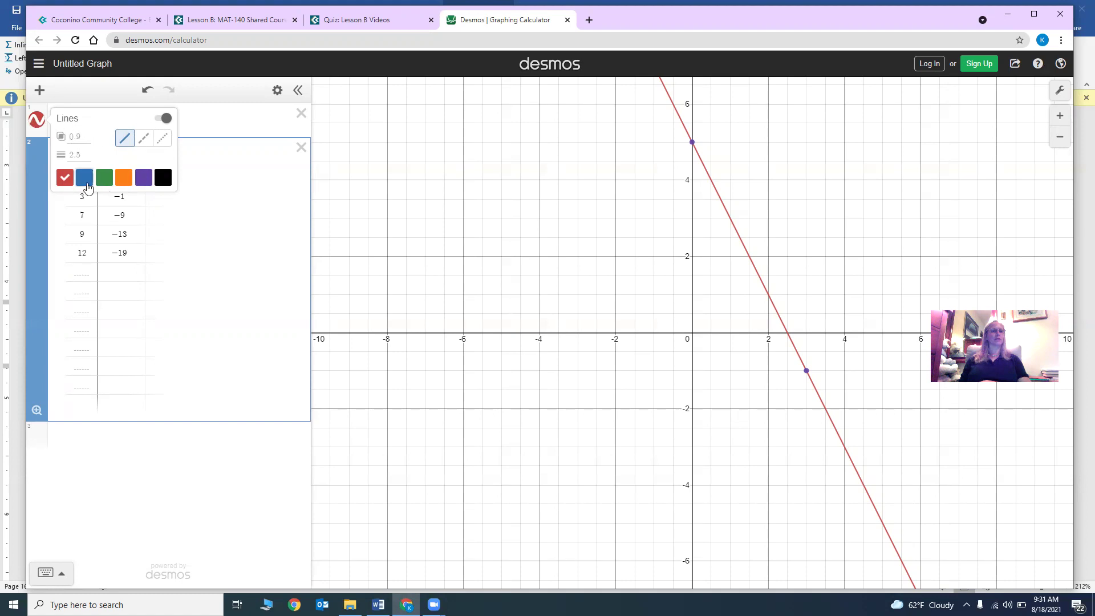
click(85, 179)
click(84, 177)
click(140, 139)
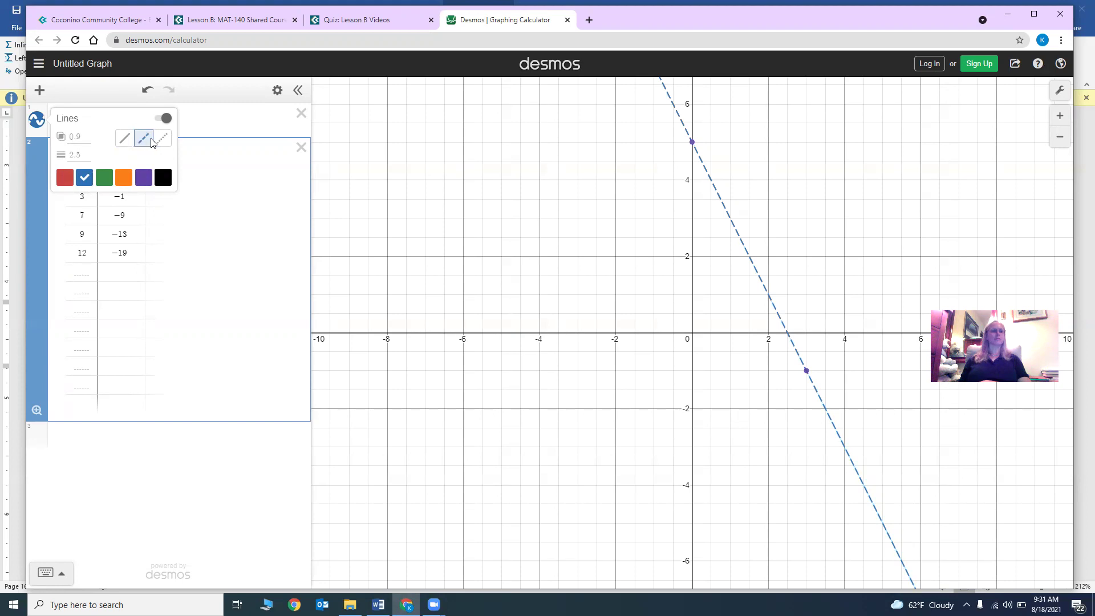
- Try the dotted and dashed styles on the y_1 line, set it to solid, and close its style settings
click(161, 139)
click(141, 141)
click(125, 139)
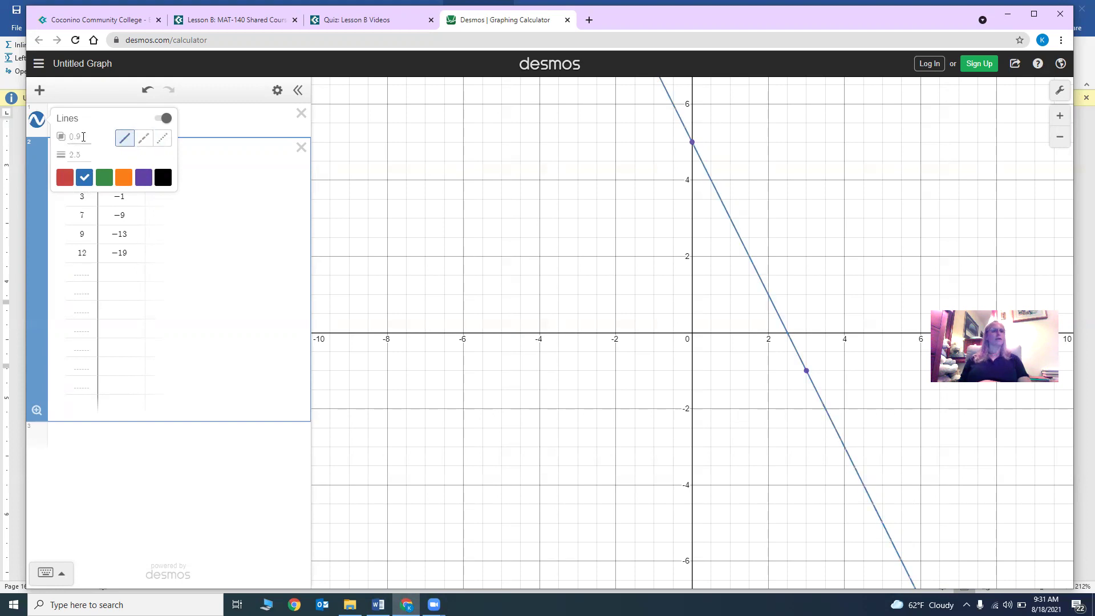
click(83, 136)
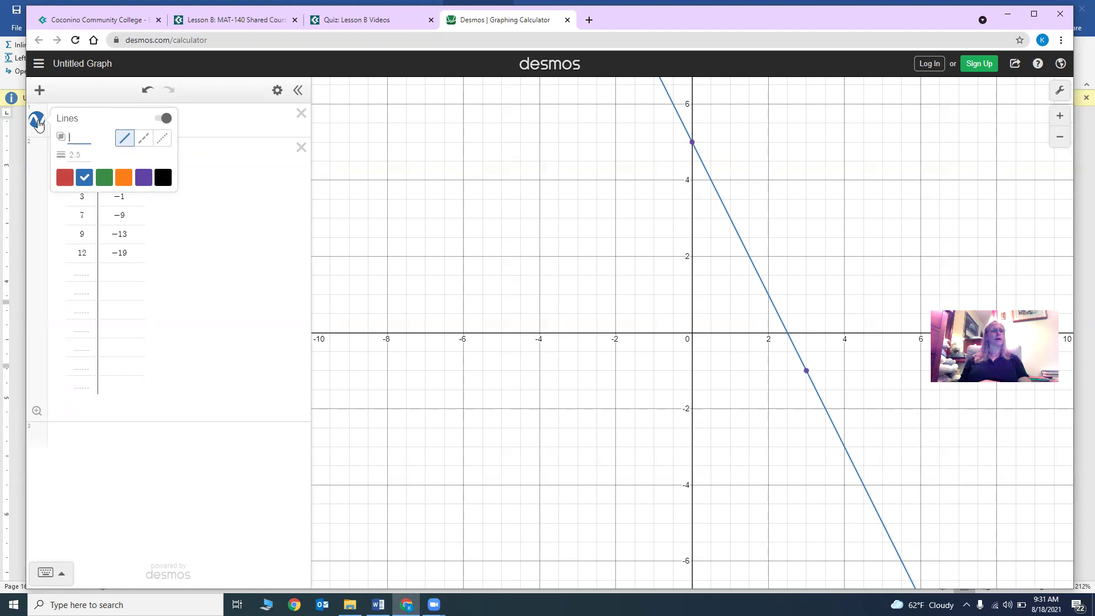
click(35, 121)
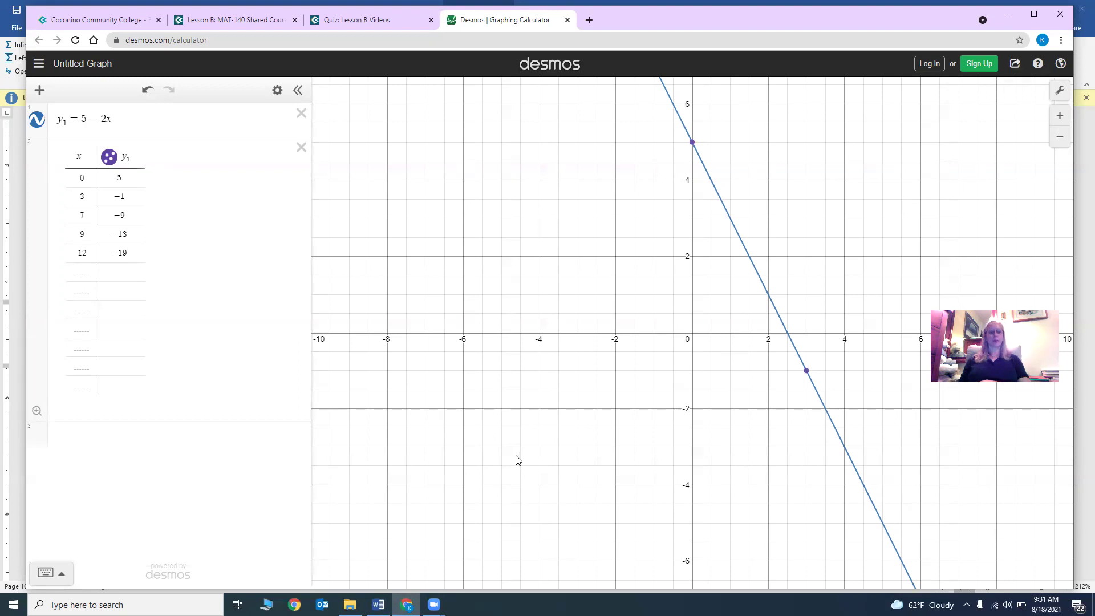
- Switch to the Word notes and read the graphing window required in part c of Problem 16
mouse_move(378, 604)
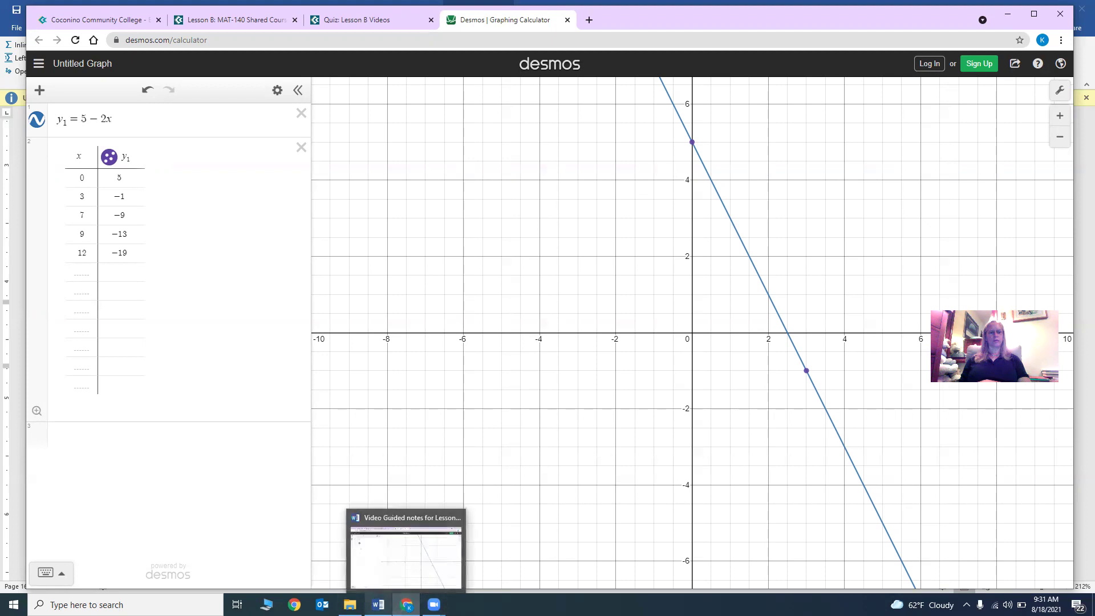
click(378, 605)
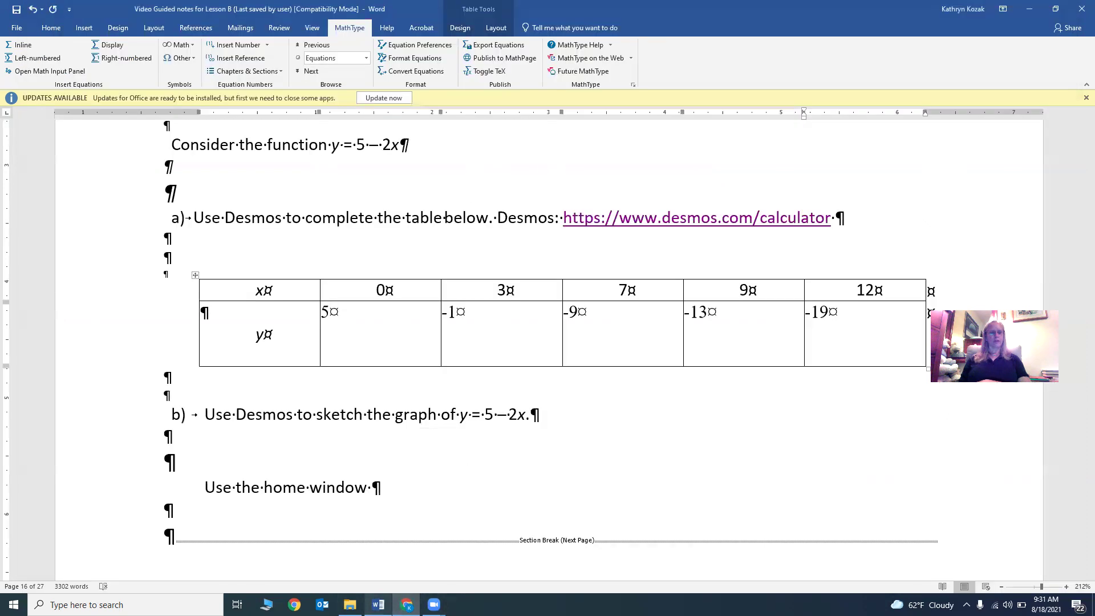
scroll(464, 435, down, 2)
scroll(286, 410, down, 2)
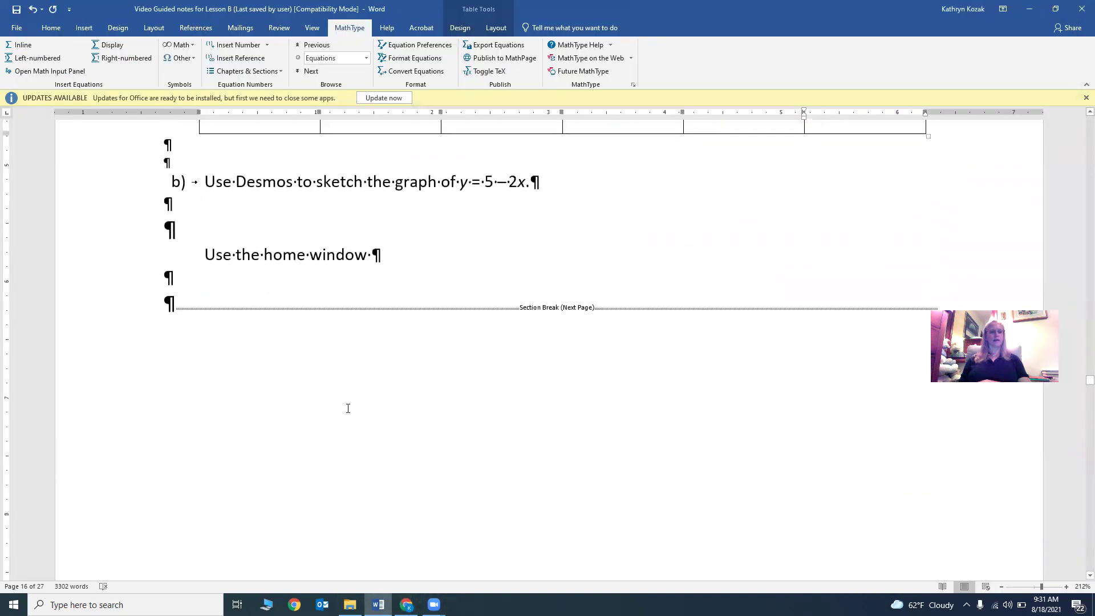
scroll(521, 458, down, 8)
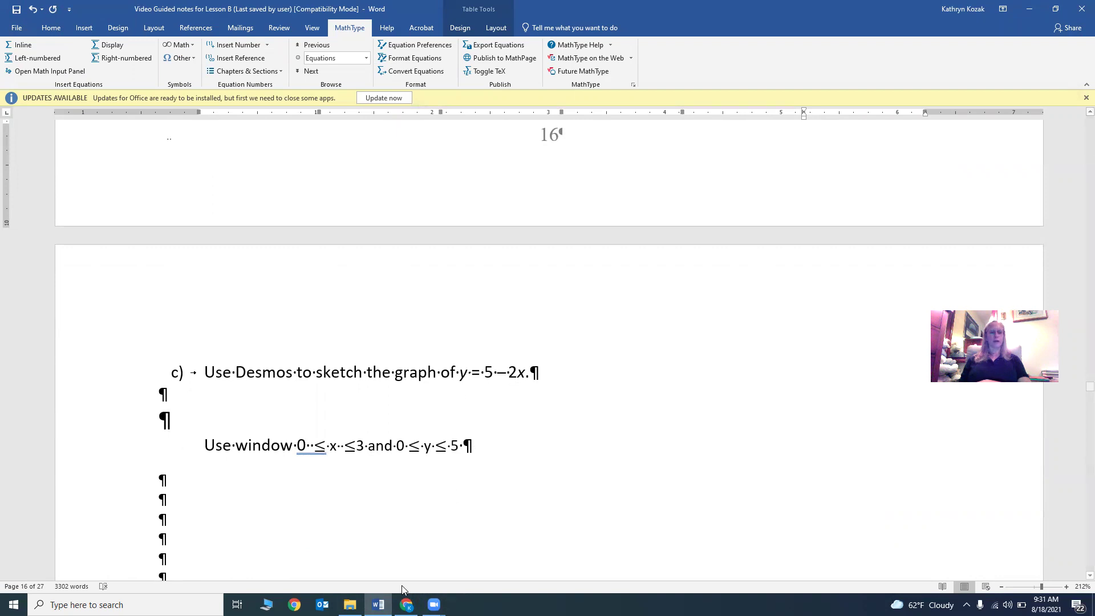
- Switch back to Desmos and set the graph's x-axis range to 0 ≤ x ≤ 3
click(406, 604)
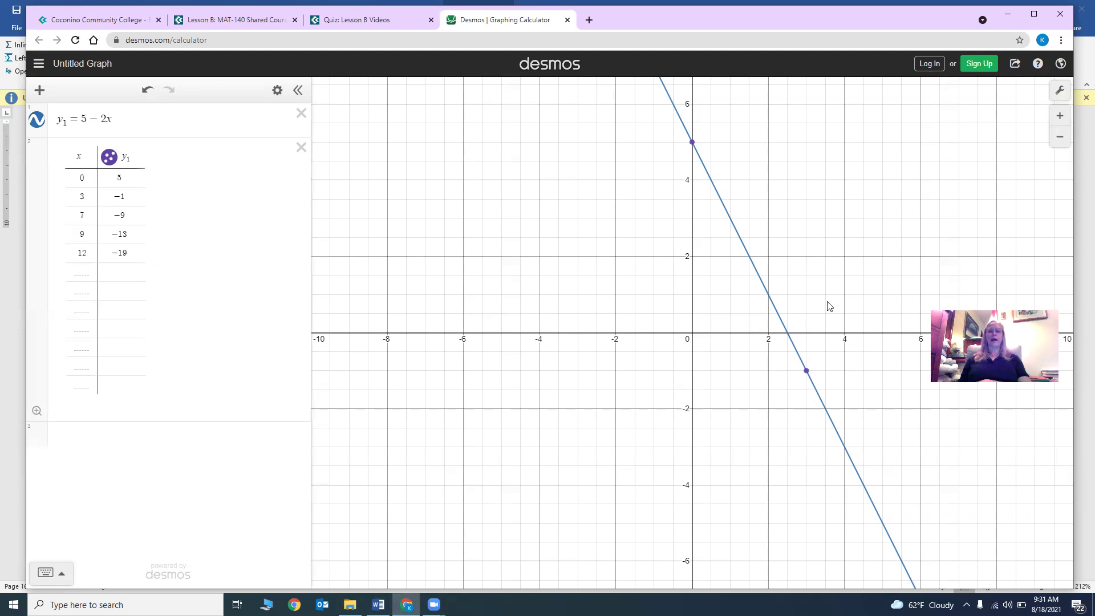
click(1058, 93)
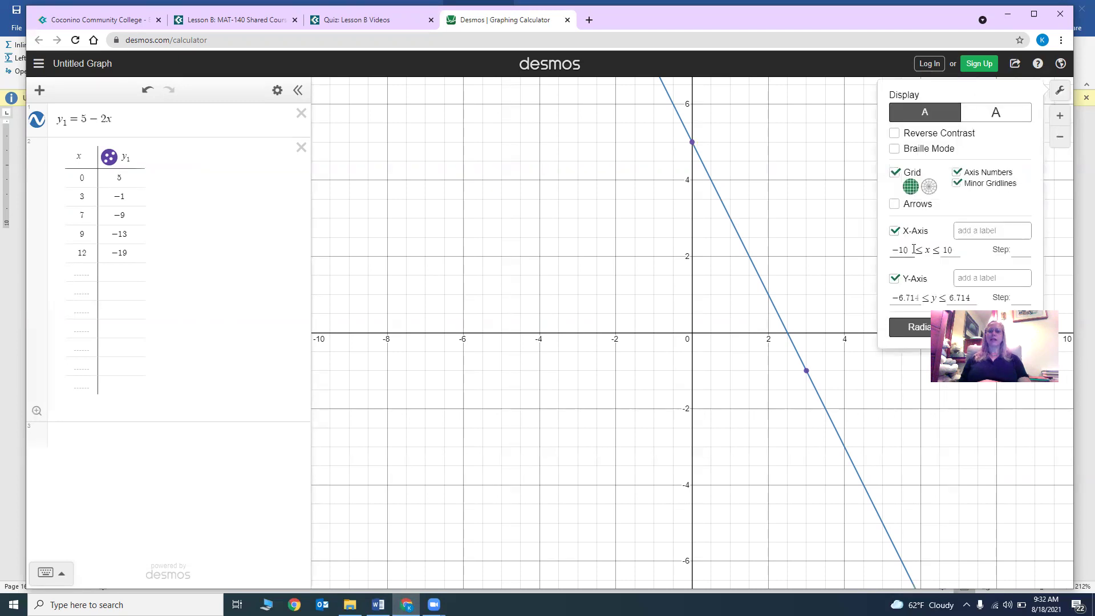
drag(909, 251, 893, 251)
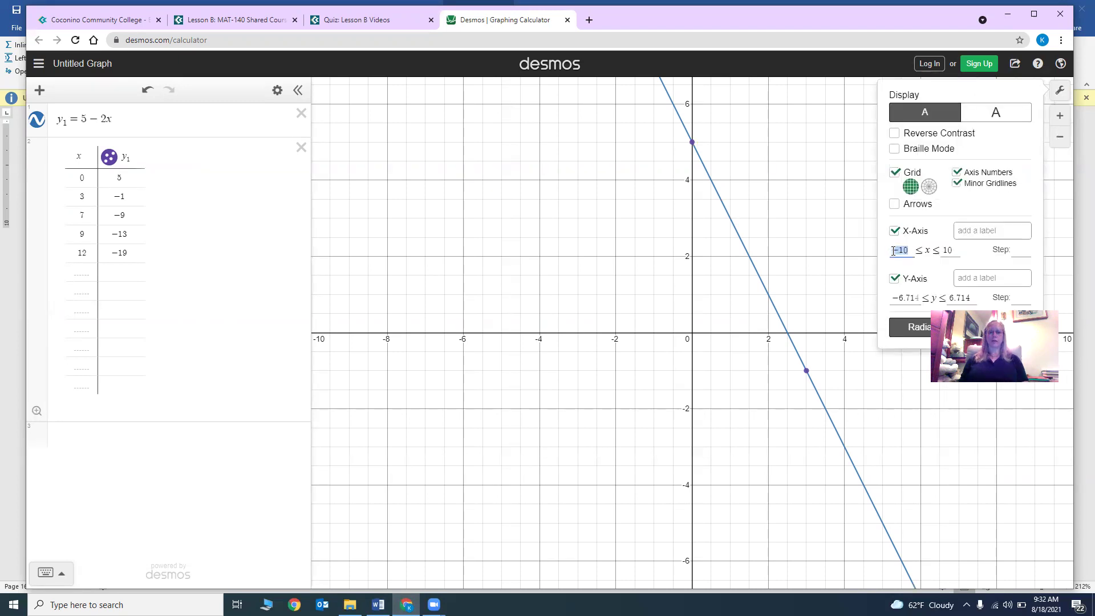
text(0)
drag(948, 253, 930, 251)
text(3)
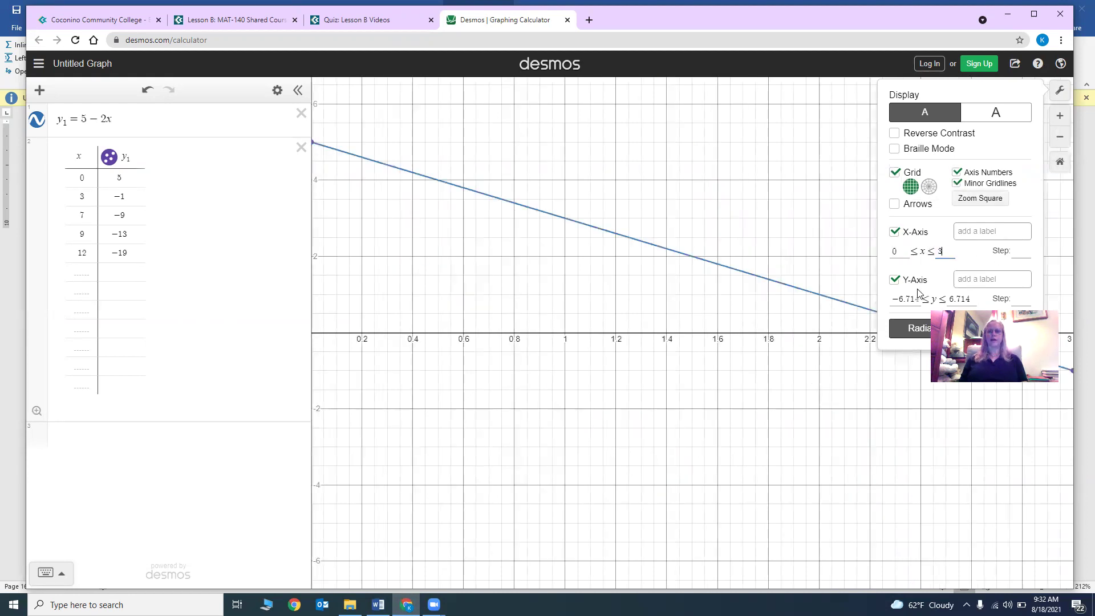
- Set the graph's y-axis range to 0 ≤ y ≤ 5 and close the graph settings
drag(920, 298, 883, 299)
text(0)
drag(961, 298, 937, 303)
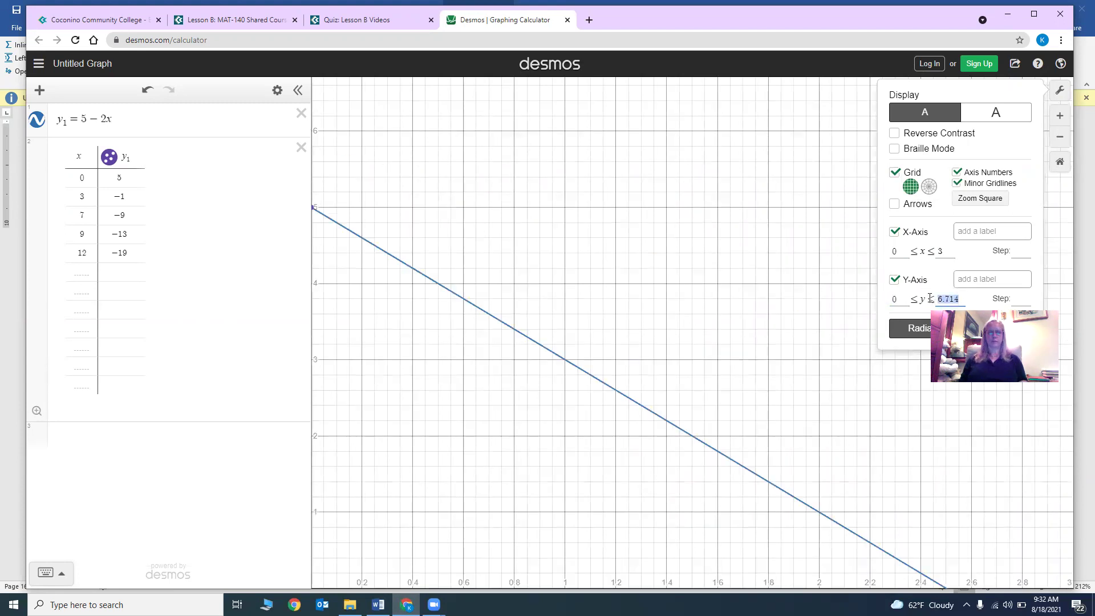
text(5)
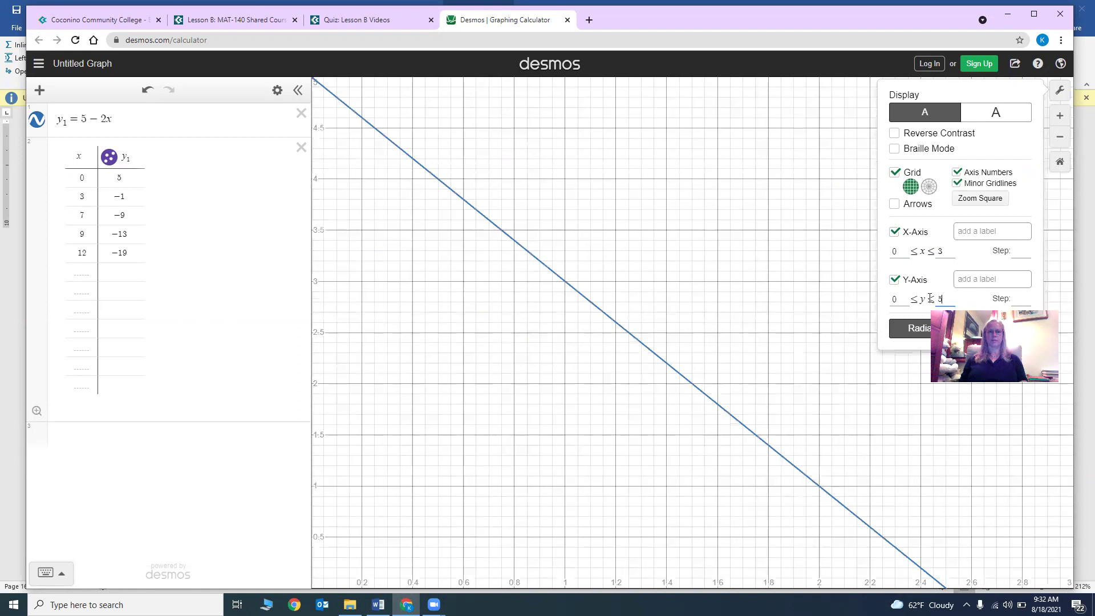
click(1060, 91)
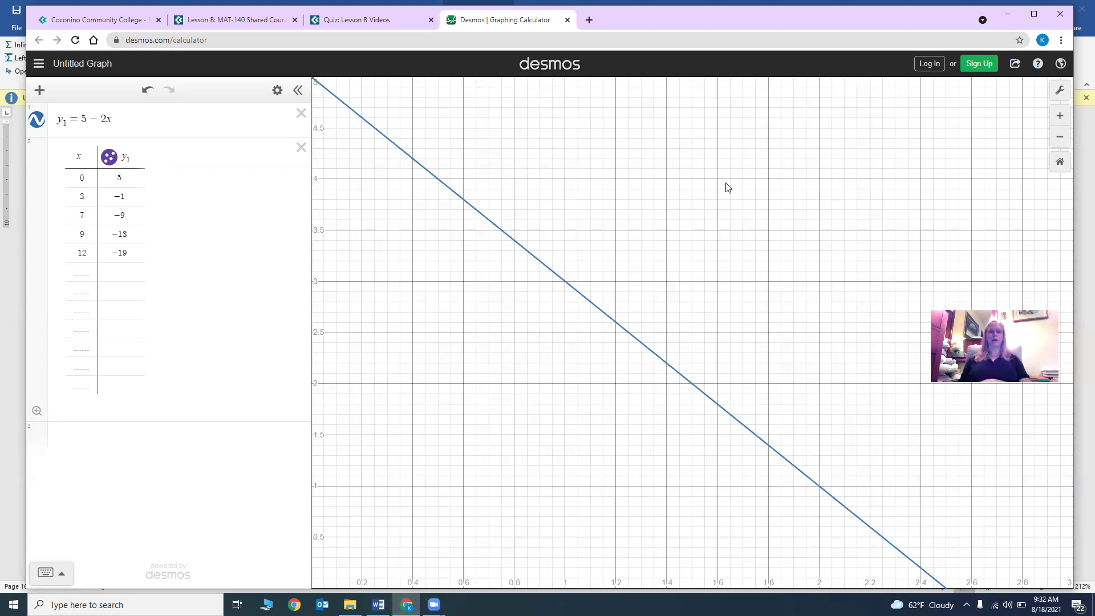
- Restore the graph's default home window
click(1060, 163)
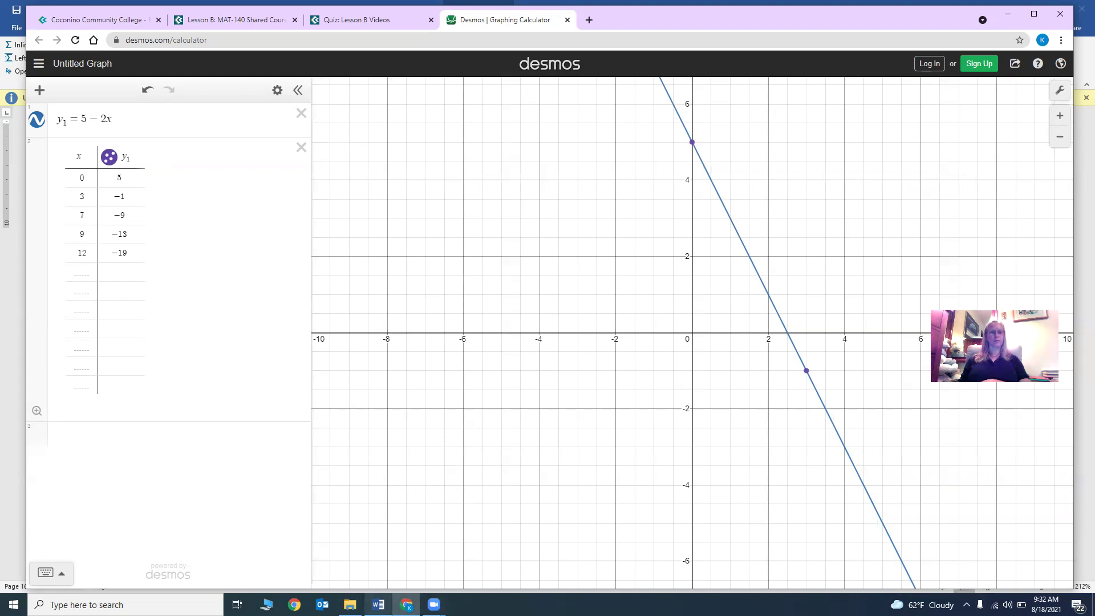
mouse_move(433, 604)
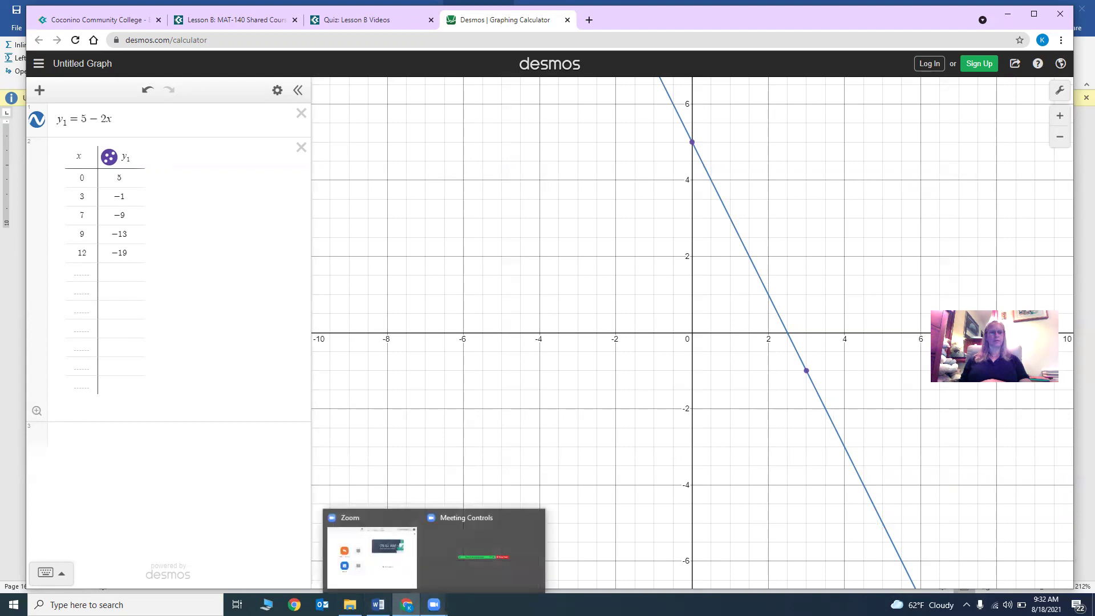
click(399, 576)
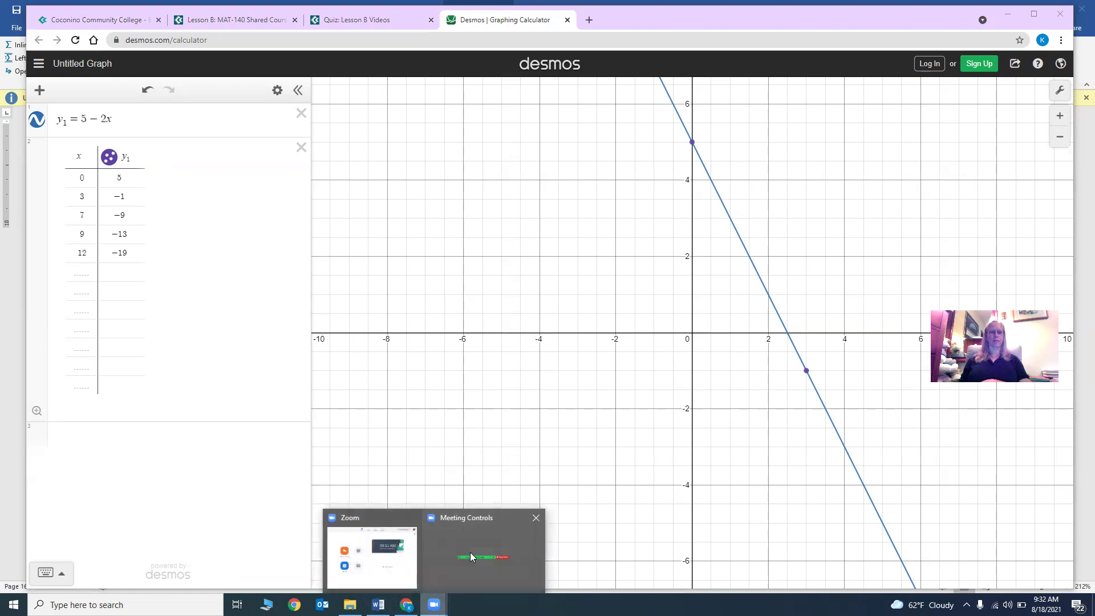